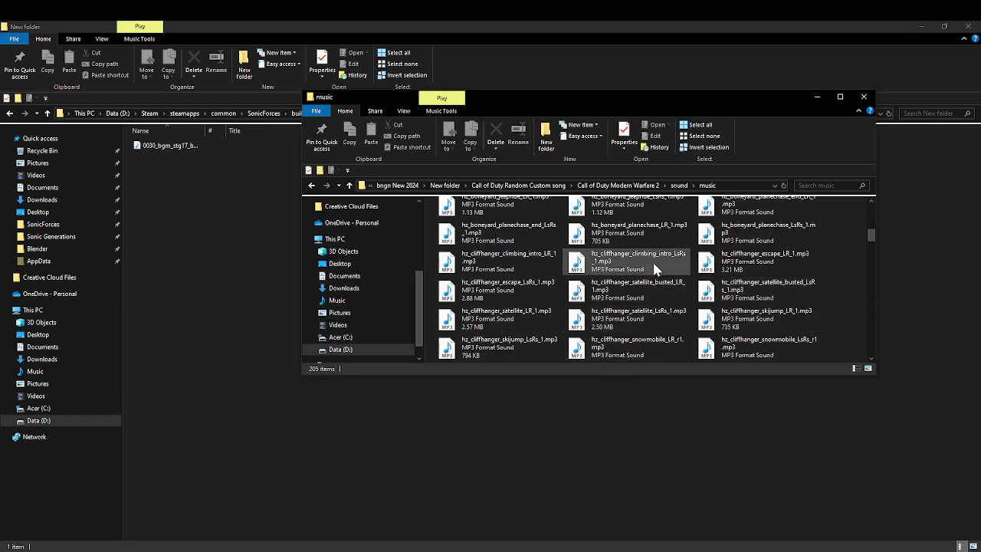
Enlarge the music folder window and browse its MP3 list to the hz_contingency tracks.
scroll(674, 268, "up", 3)
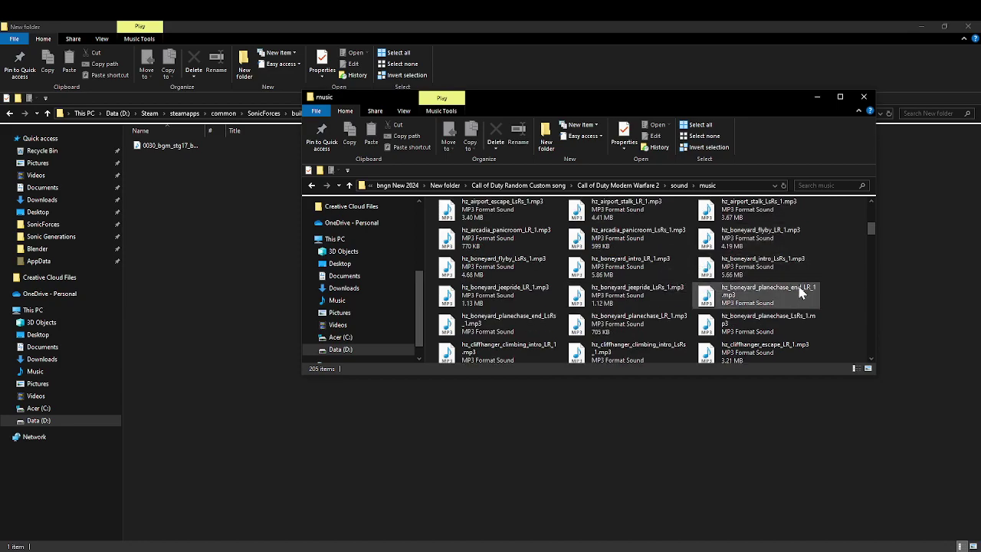
scroll(820, 297, "down", 3)
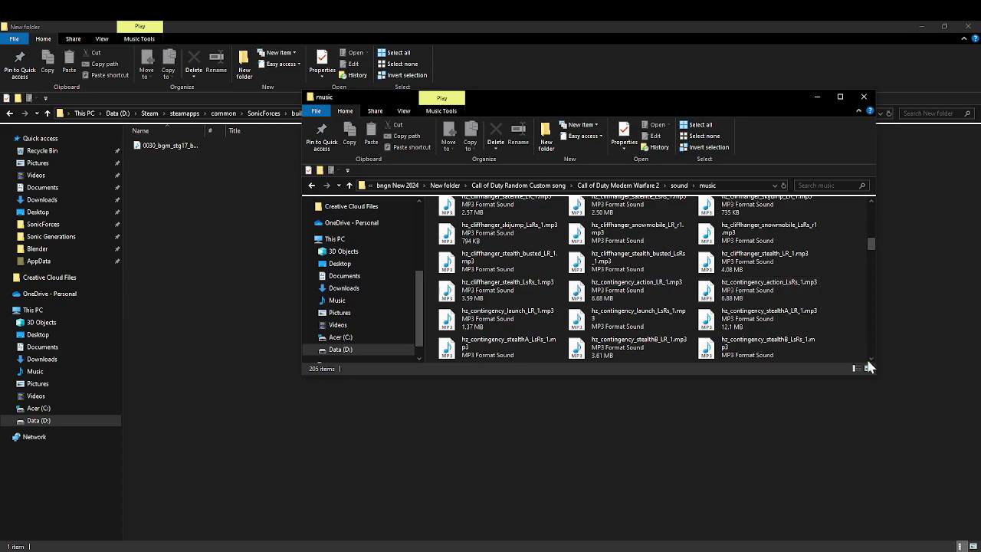
left_click_drag(301, 375, 140, 467)
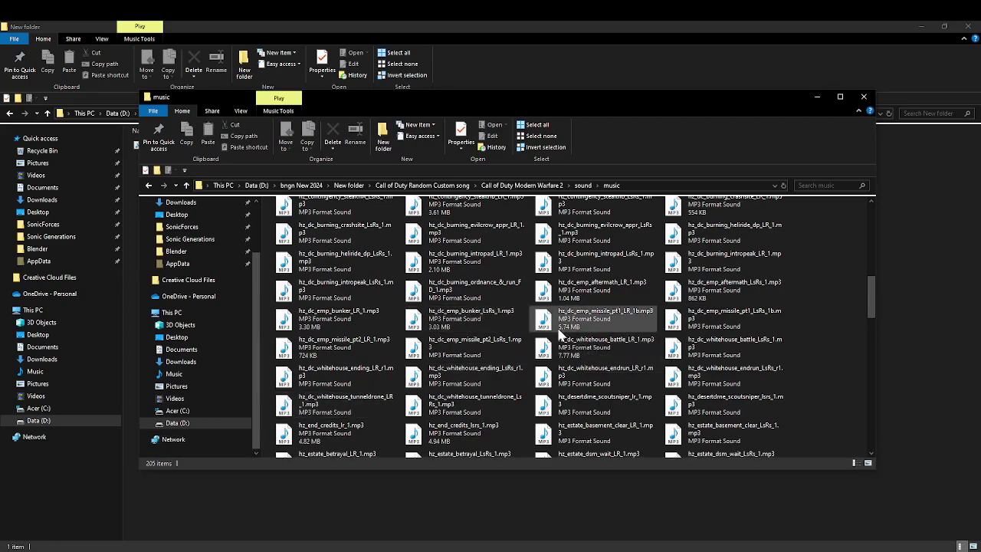
mouse_move(560, 332)
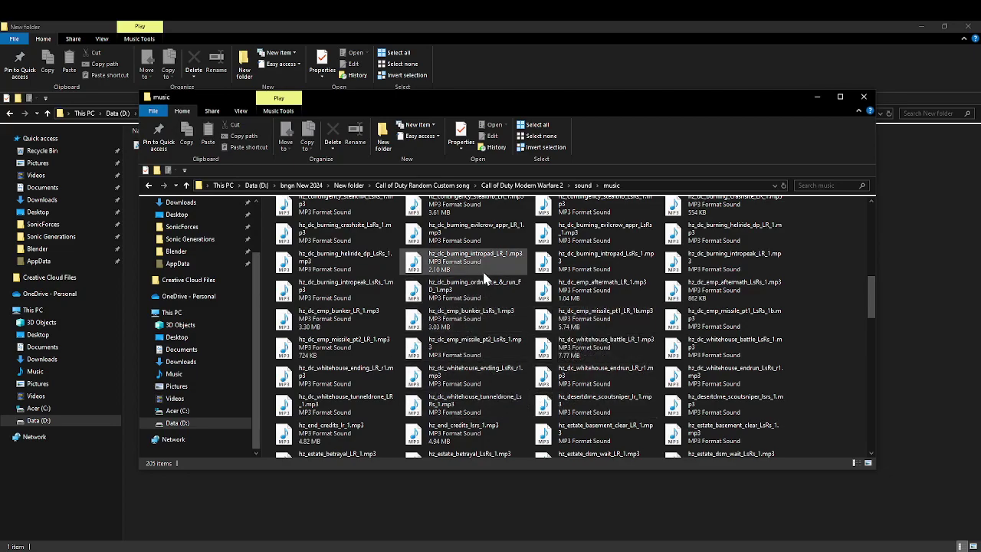
left_click_drag(873, 304, 878, 275)
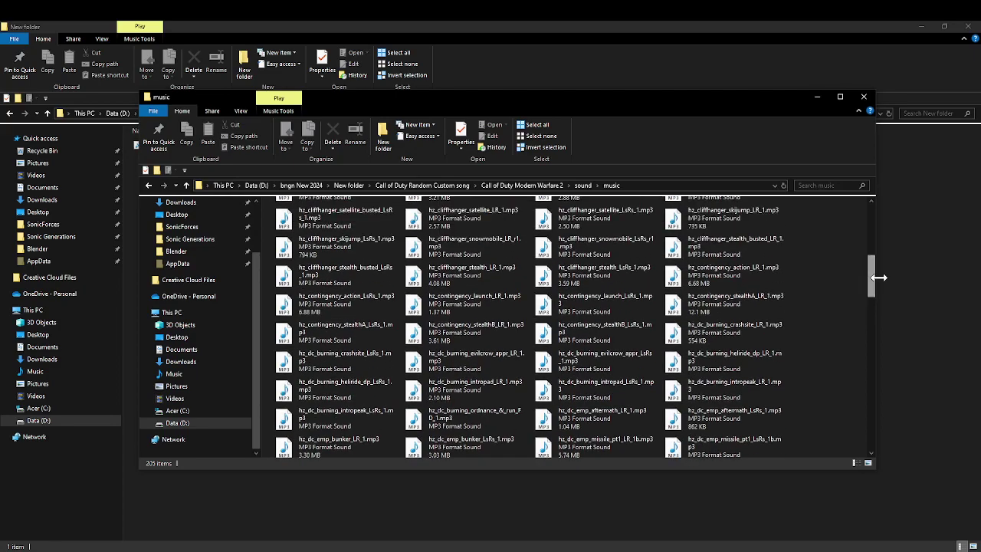
Preview hz_contingency_stealthA_LsRs_1.mp3 in the media player and close the player.
double_click(392, 305)
left_click(449, 538)
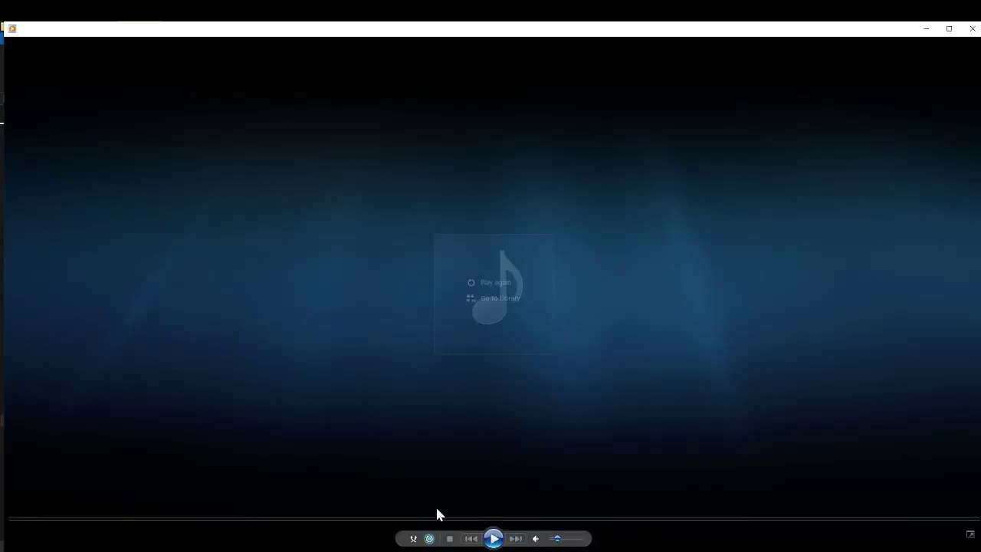
left_click(426, 549)
double_click(364, 341)
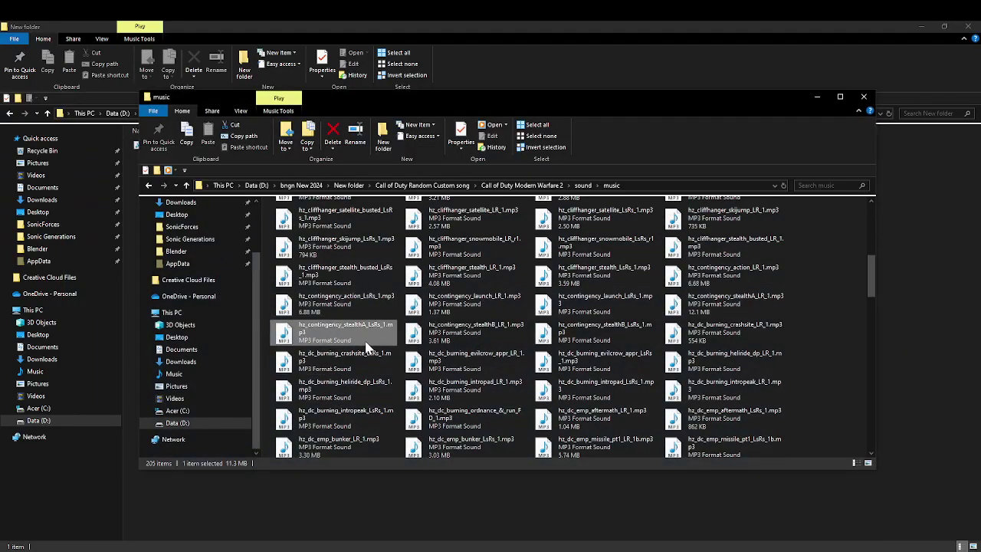
key("alt+F4")
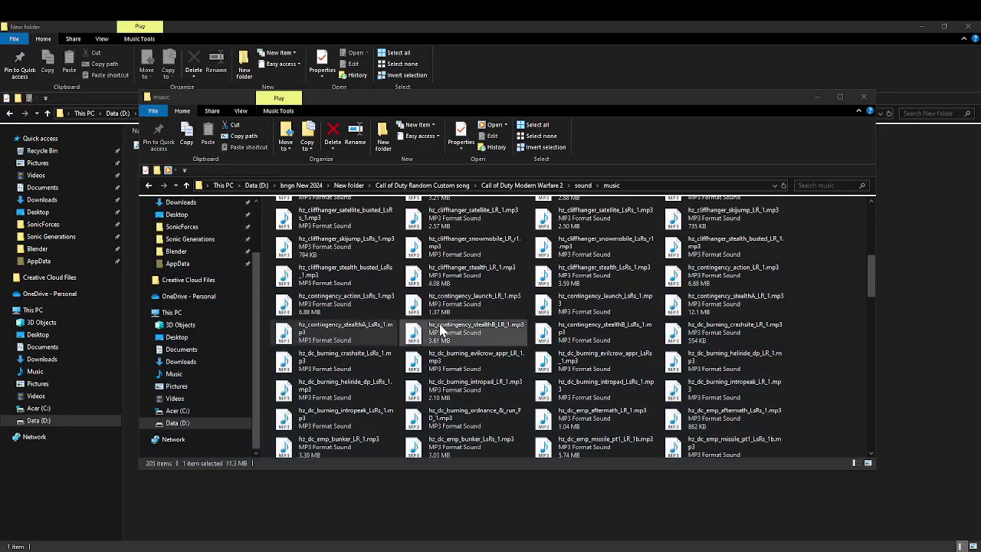
Play hz_contingency_stealthB_LR_1.mp3 from the beginning, stop it and close the media player.
double_click(448, 325)
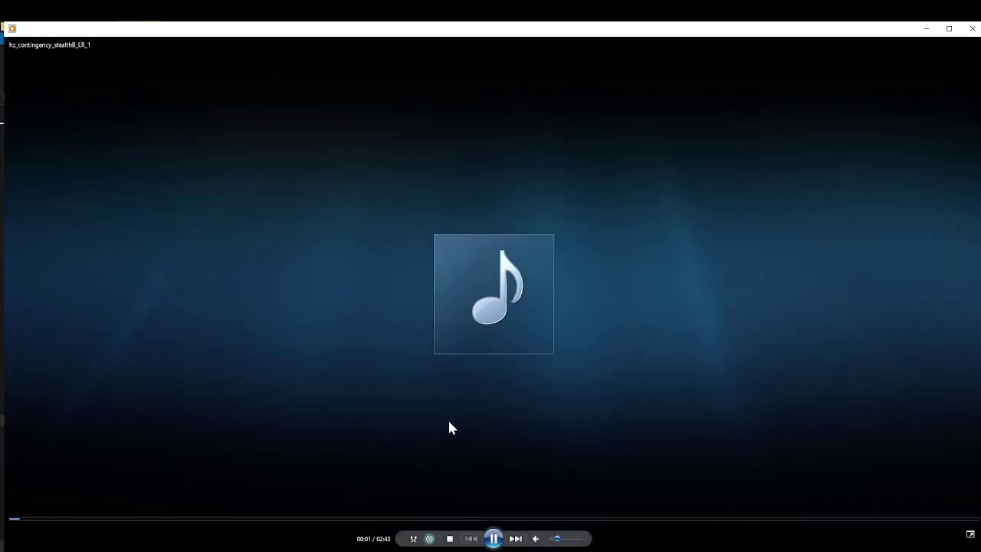
left_click(11, 519)
left_click(449, 538)
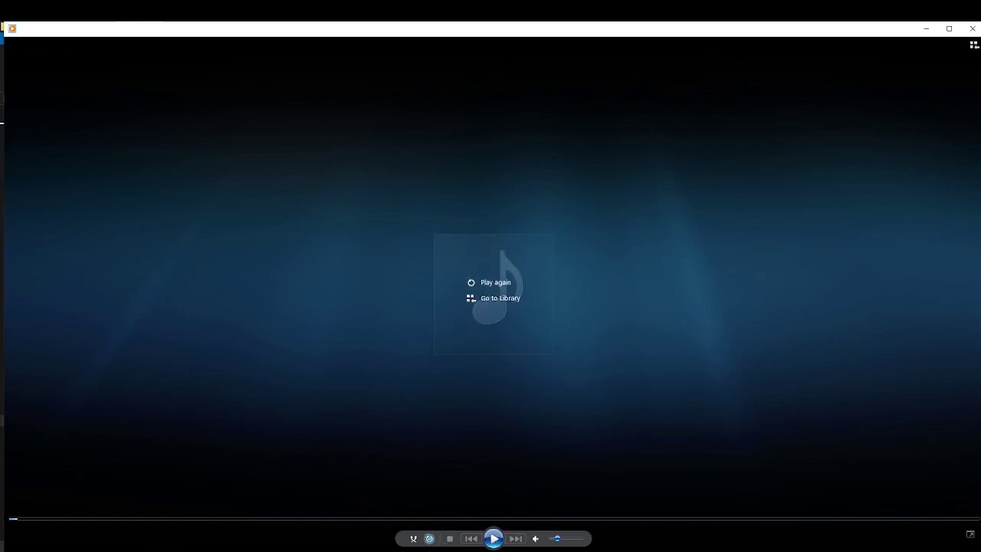
key("alt+F4")
In Audacity, undo the import of the hz_gulag_armory_LR_1 track and import hz_contingency_stealthB_LR_1.mp3 from the music folder instead.
left_click_drag(437, 342, 398, 373)
left_click(399, 373)
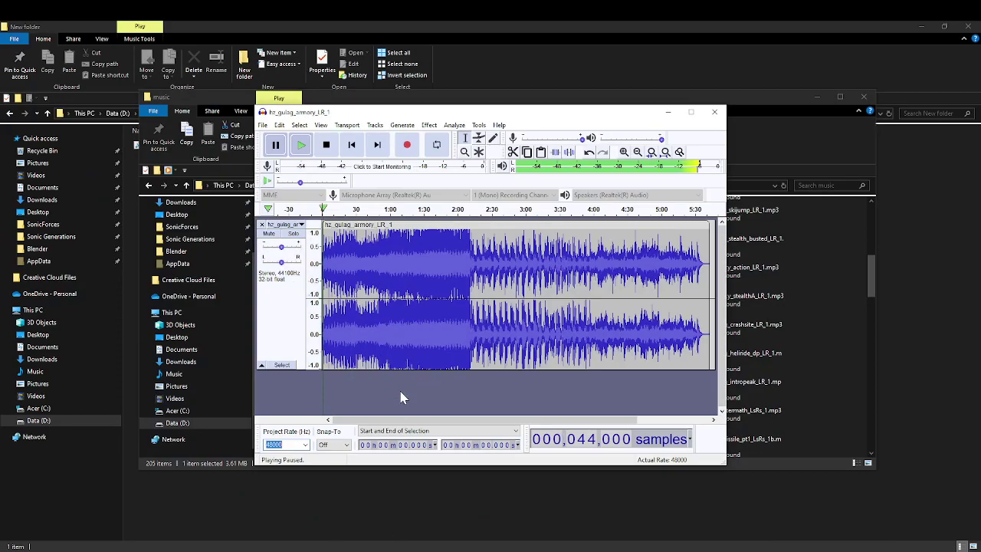
key("ctrl+z")
left_click(371, 547)
left_click_drag(437, 337, 420, 289)
left_click(262, 125)
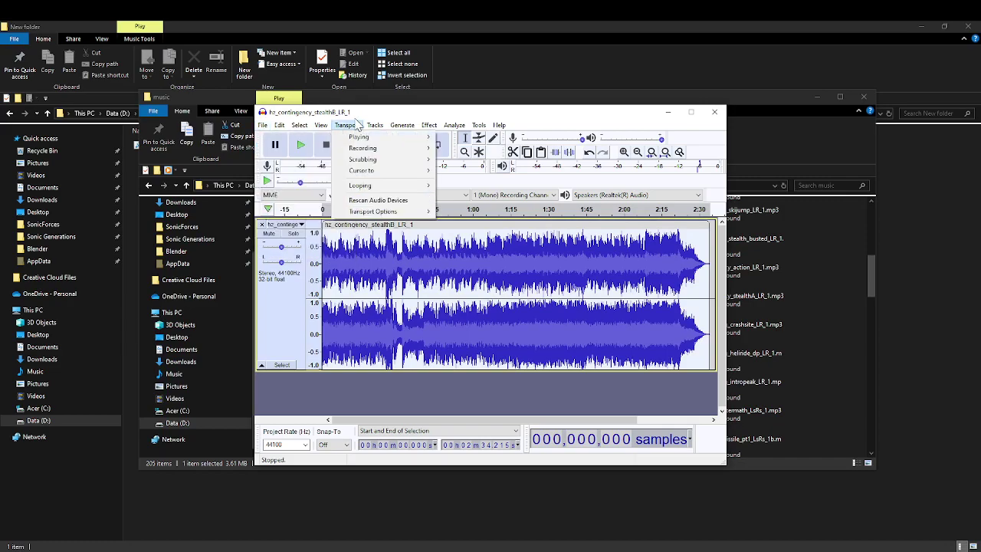
mouse_move(320, 124)
mouse_move(262, 125)
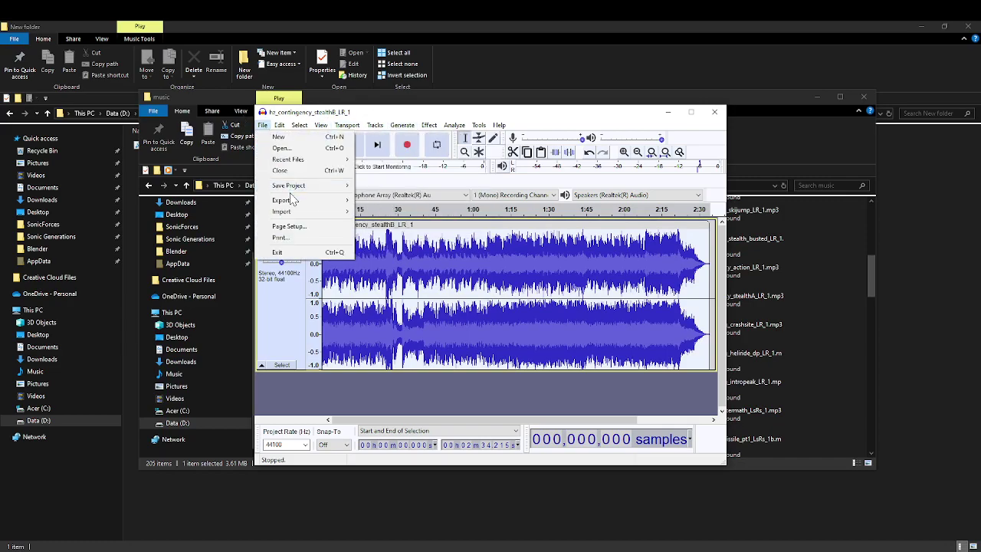
mouse_move(293, 200)
left_click(376, 212)
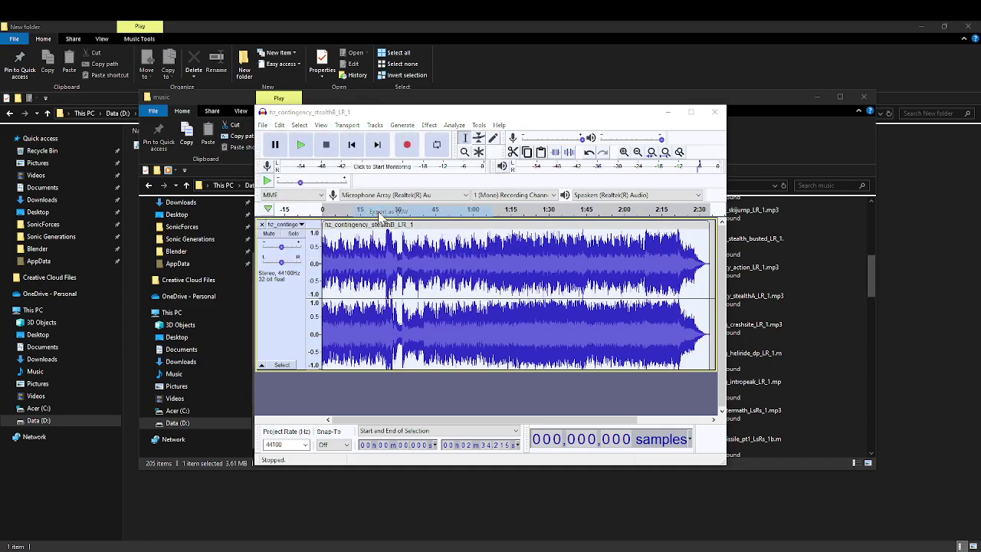
key("Return")
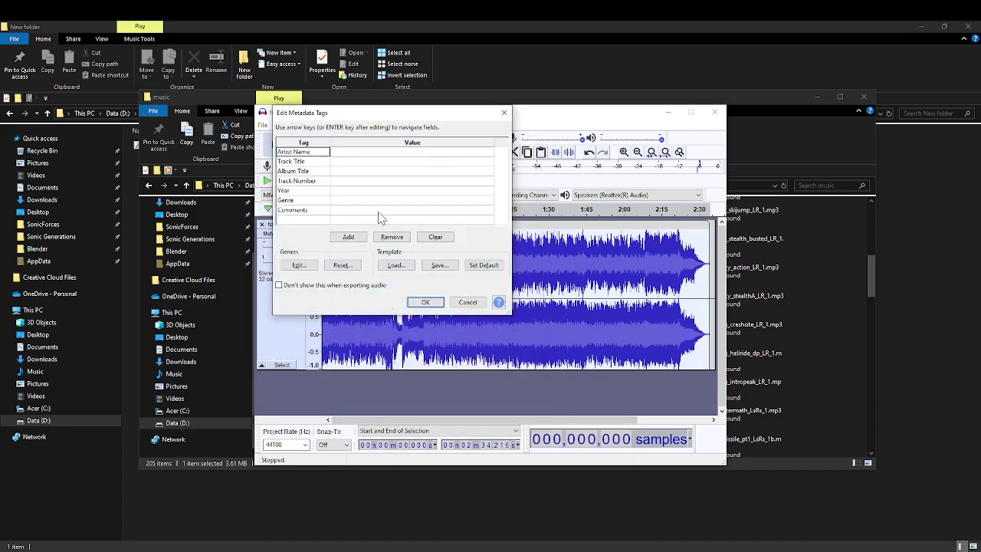
left_click(469, 304)
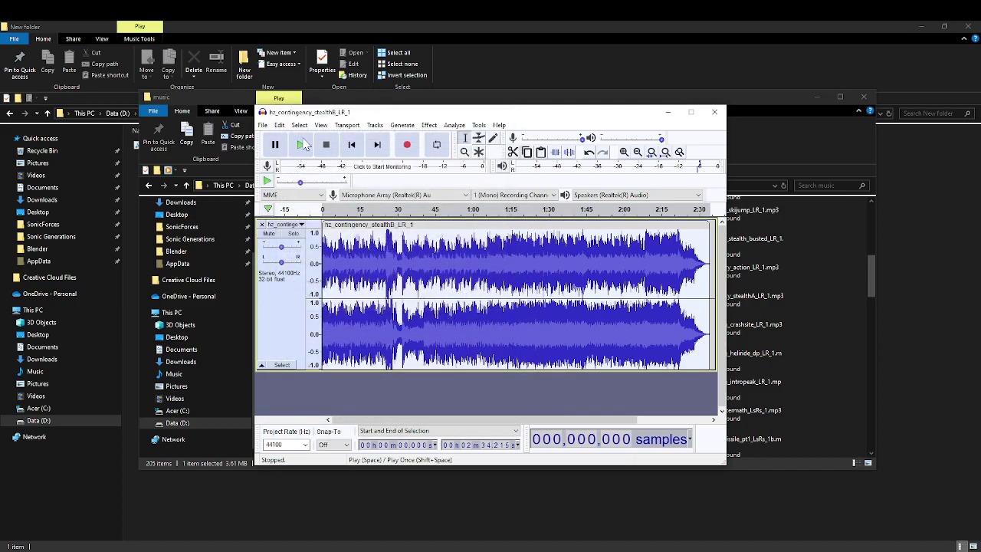
Export the audio to the Desktop as a WAV file named 0030_bgm_stg17_boss.wav, leaving the metadata tags empty.
left_click(262, 125)
mouse_move(311, 200)
left_click(389, 211)
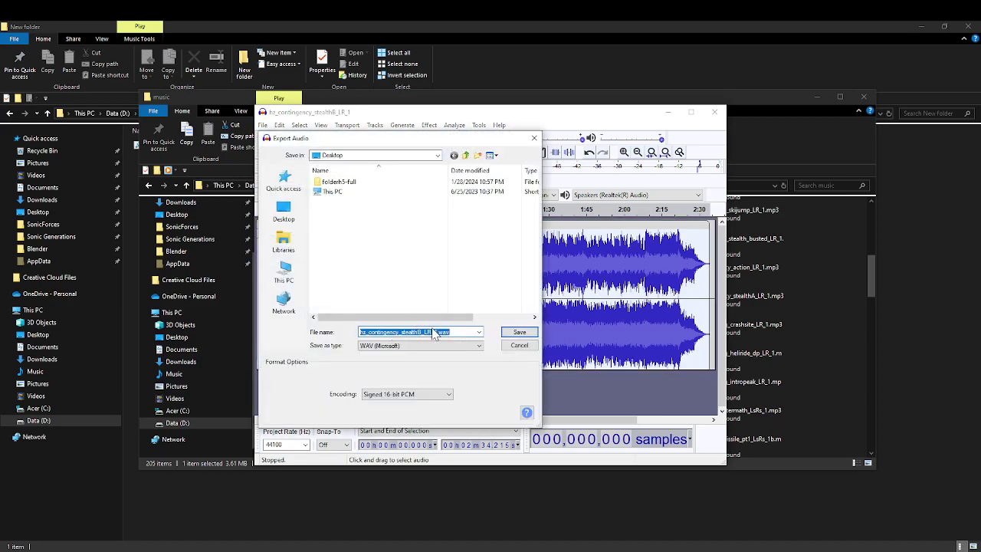
left_click(438, 333)
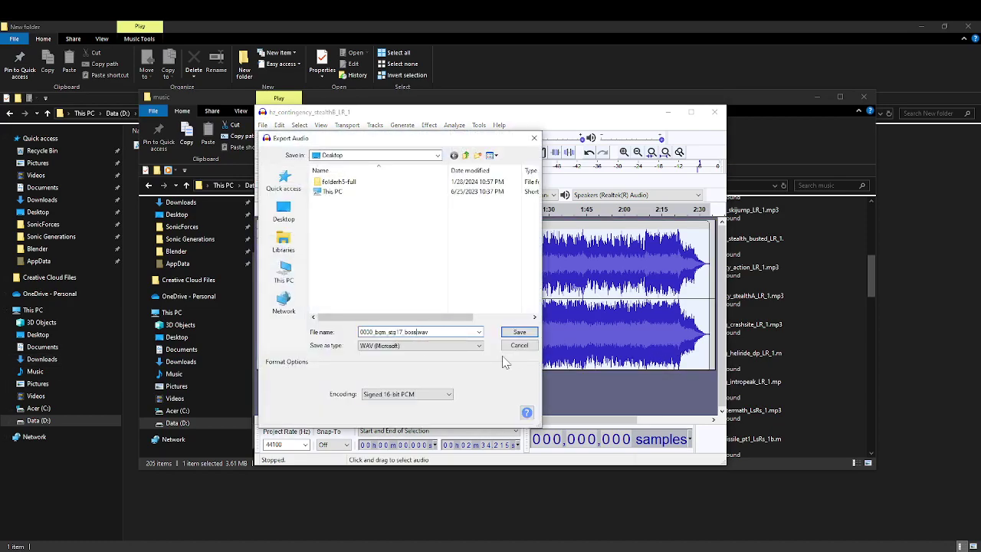
left_click(519, 331)
key("Return")
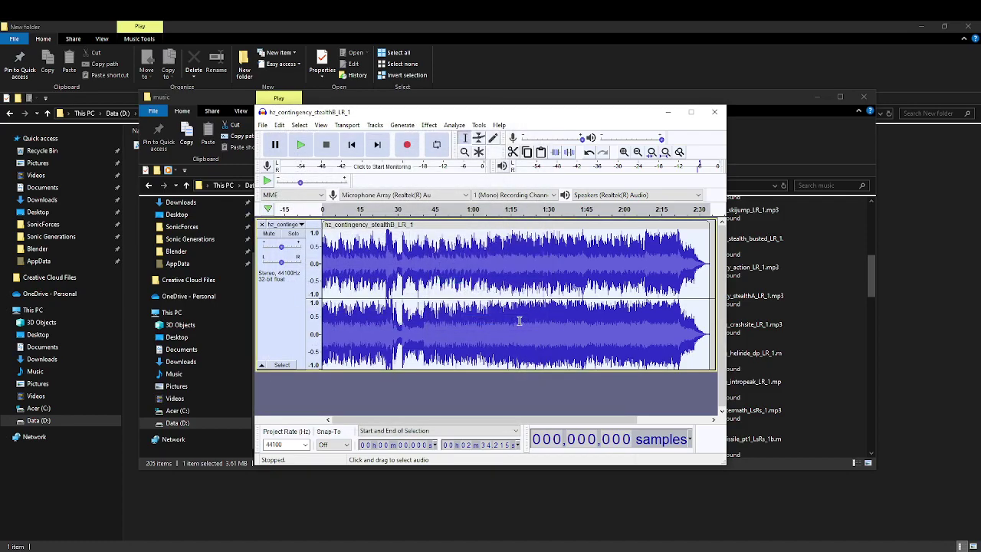
Undo the track import to empty the Audacity project, and minimize Audacity and the music folder window.
key("ctrl+z")
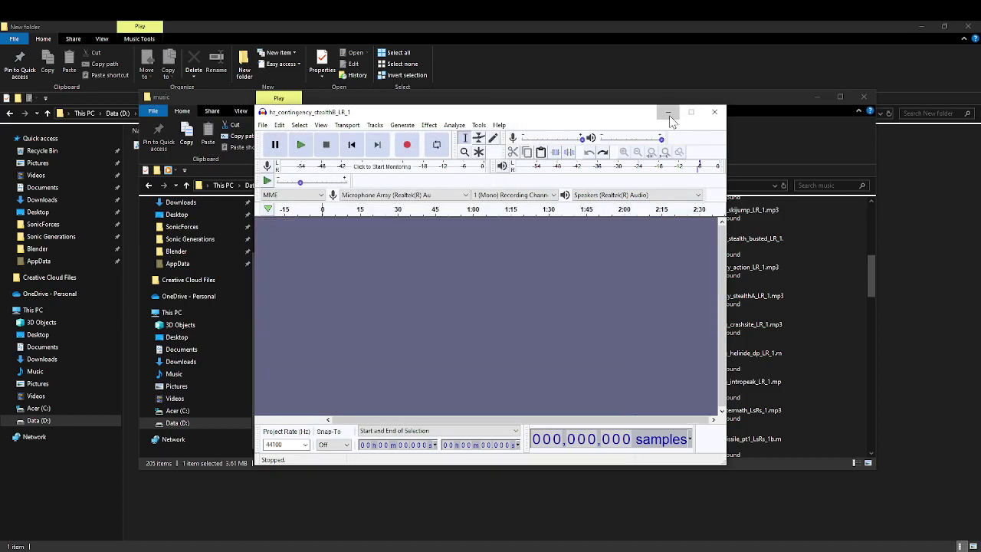
left_click(667, 112)
left_click(818, 99)
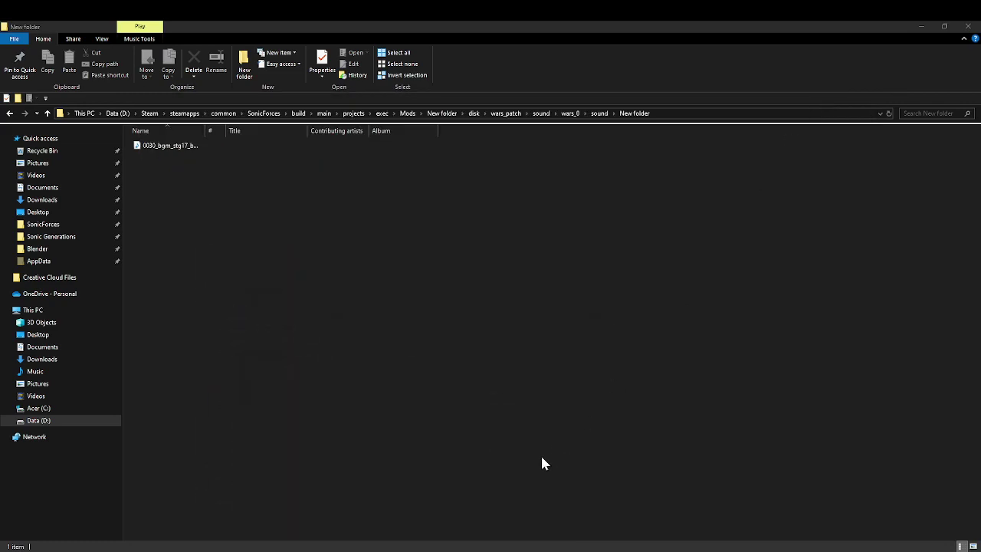
Switch to Eternity Audio Tool and preview tracks 0031 bgm_stg18_c and 0032 bgm_stg18_c_spdup.
left_click(375, 547)
double_click(357, 283)
right_click(354, 292)
left_click(374, 296)
left_click(368, 302)
right_click(367, 300)
left_click(379, 311)
Preview the two bgm_stg19_t tracks, 0033 and 0034.
left_click(376, 310)
right_click(376, 311)
left_click(379, 320)
left_click(374, 319)
right_click(374, 318)
left_click(386, 322)
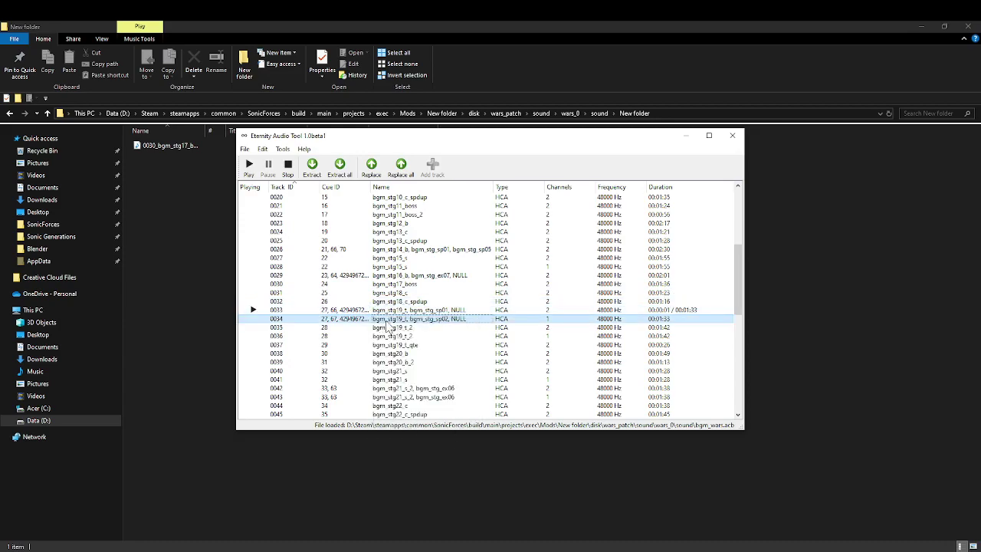
Preview track 0037 bgm_stg19_t_qte and track 0053 bgm_stg27_boss.
scroll(387, 325, "down", 3)
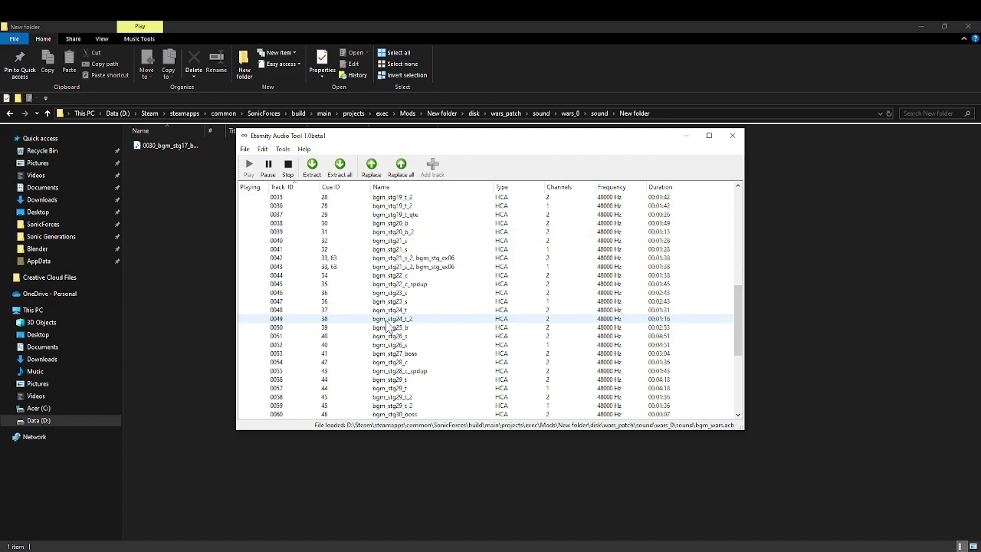
left_click(407, 258)
right_click(407, 258)
left_click(417, 265)
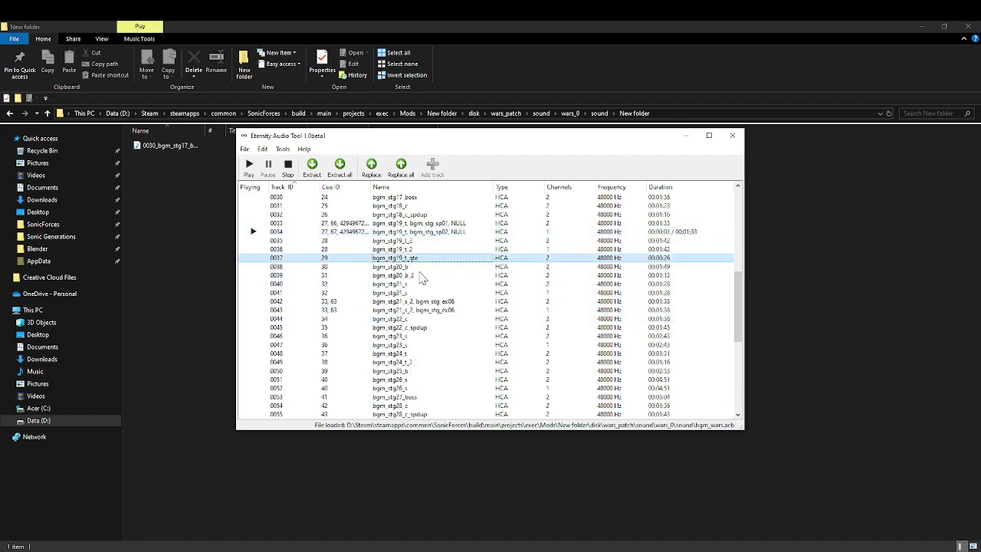
scroll(419, 308, "down", 2)
left_click(408, 353)
right_click(409, 353)
left_click(421, 367)
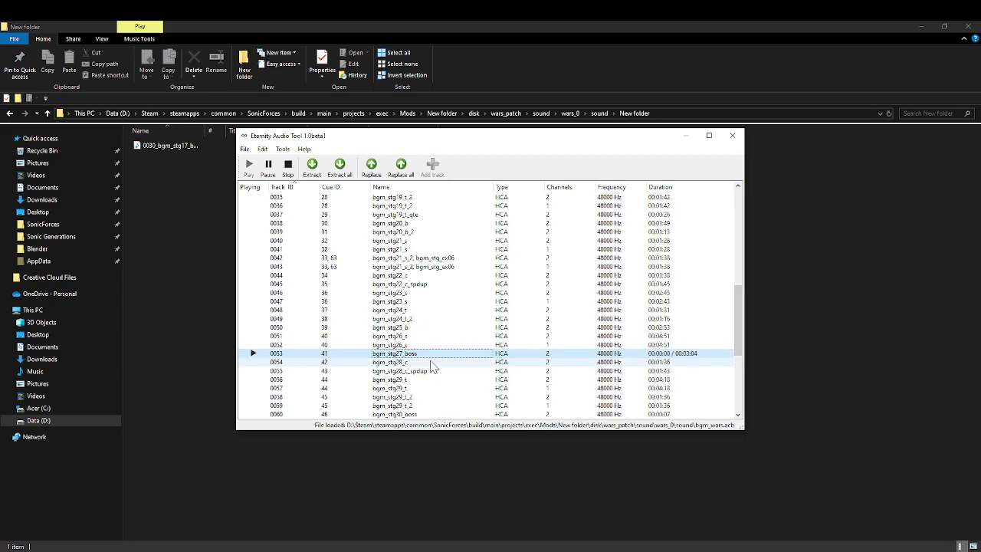
Preview the two bgm_sys_title_clear tracks, 0071 and 0072.
scroll(434, 359, "down", 5)
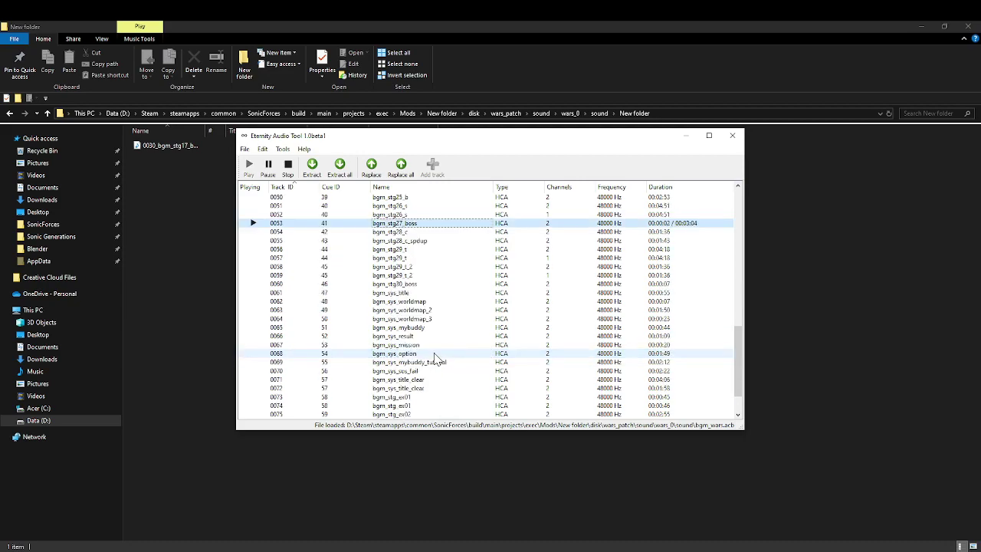
scroll(417, 253, "down", 2)
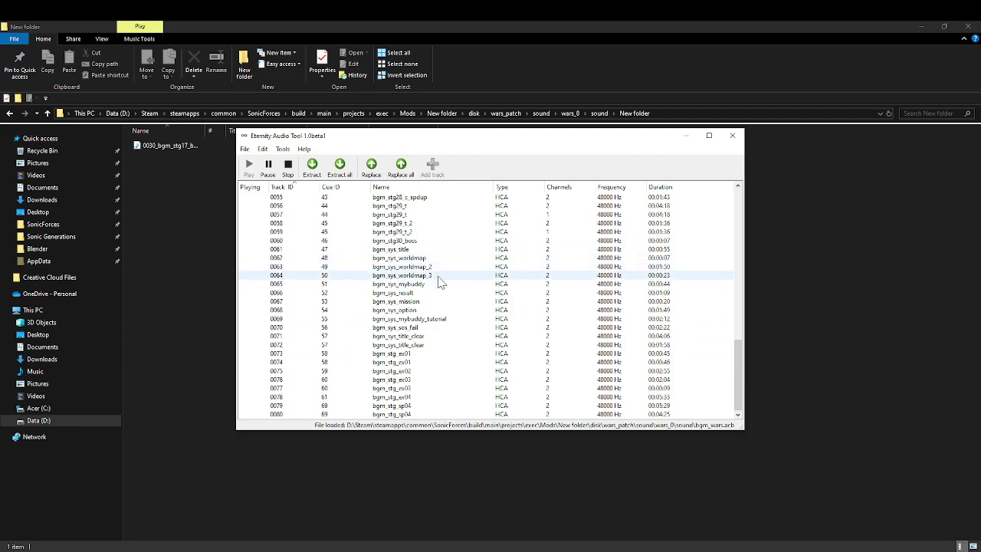
right_click(417, 337)
left_click(419, 345)
right_click(419, 350)
left_click(421, 359)
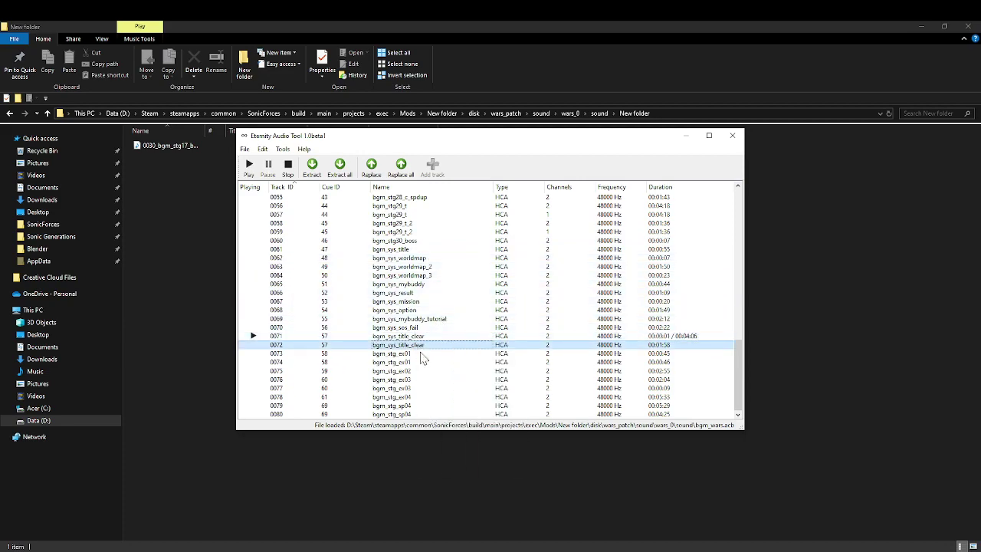
Play track 0073 bgm_stg_ex01 and pause it.
right_click(416, 356)
left_click(422, 362)
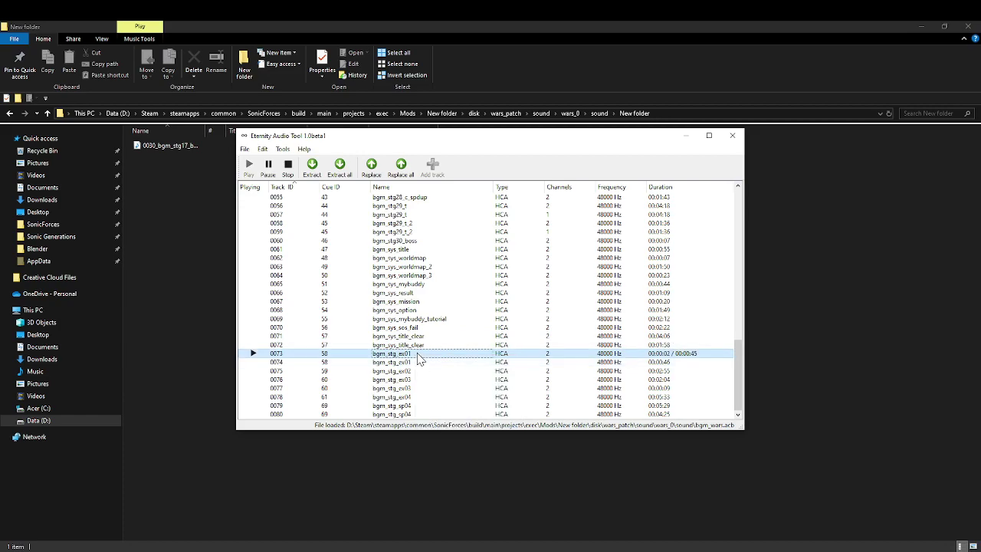
right_click(418, 354)
left_click(427, 374)
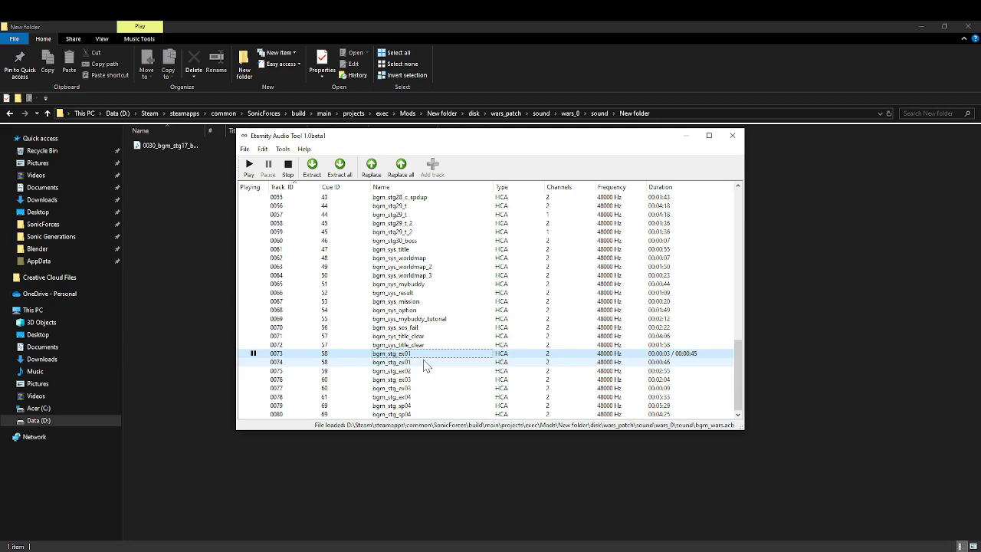
Play track 0060 bgm_stg30_boss and pause it.
right_click(422, 241)
left_click(426, 251)
right_click(419, 242)
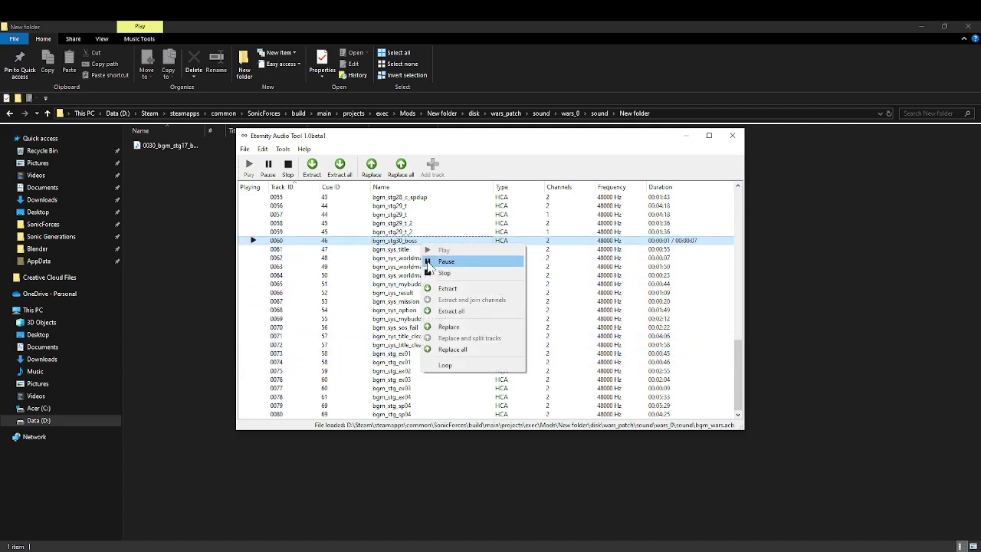
left_click(426, 262)
Preview the bgm_sys_title track and the three bgm_sys_worldmap tracks, 0061 through 0064.
right_click(412, 250)
left_click(419, 260)
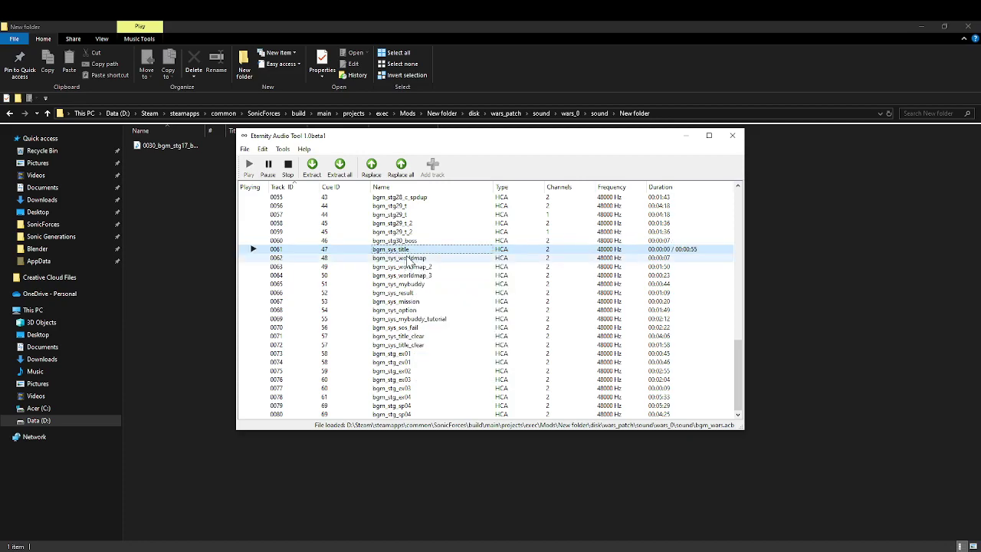
right_click(406, 258)
left_click(411, 265)
right_click(409, 268)
left_click(418, 275)
right_click(410, 275)
left_click(417, 283)
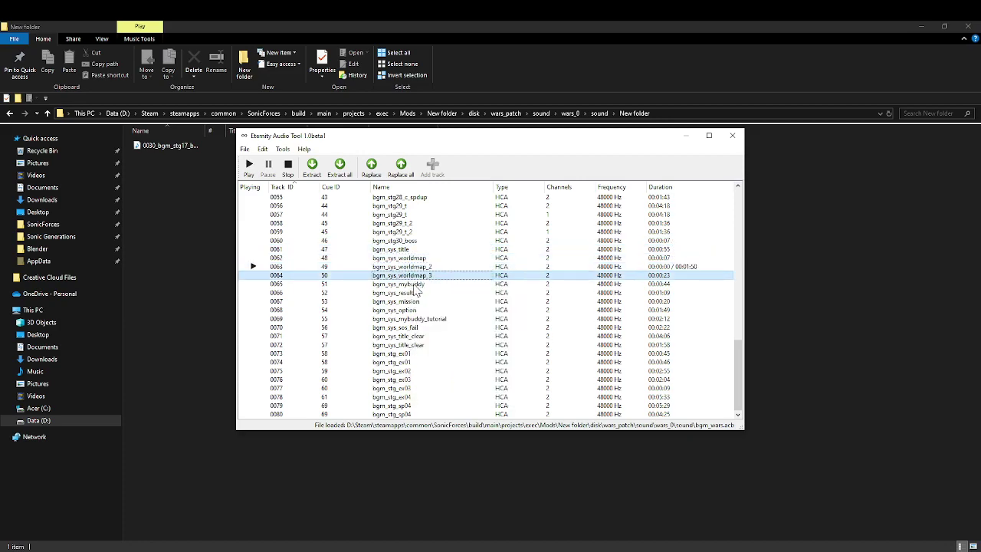
Preview tracks 0065 bgm_sys_mybuddy, 0066 bgm_sys_result and 0067 bgm_sys_mission, pausing on the last one.
right_click(415, 287)
left_click(418, 293)
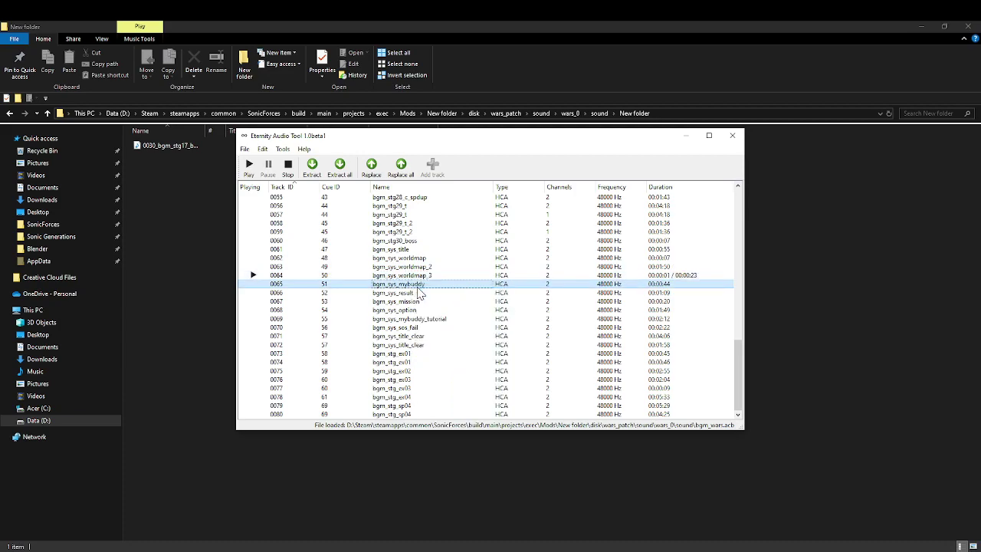
right_click(415, 294)
left_click(418, 301)
right_click(412, 302)
left_click(418, 309)
right_click(418, 305)
left_click(421, 312)
right_click(418, 305)
left_click(426, 323)
scroll(425, 318, "up", 2)
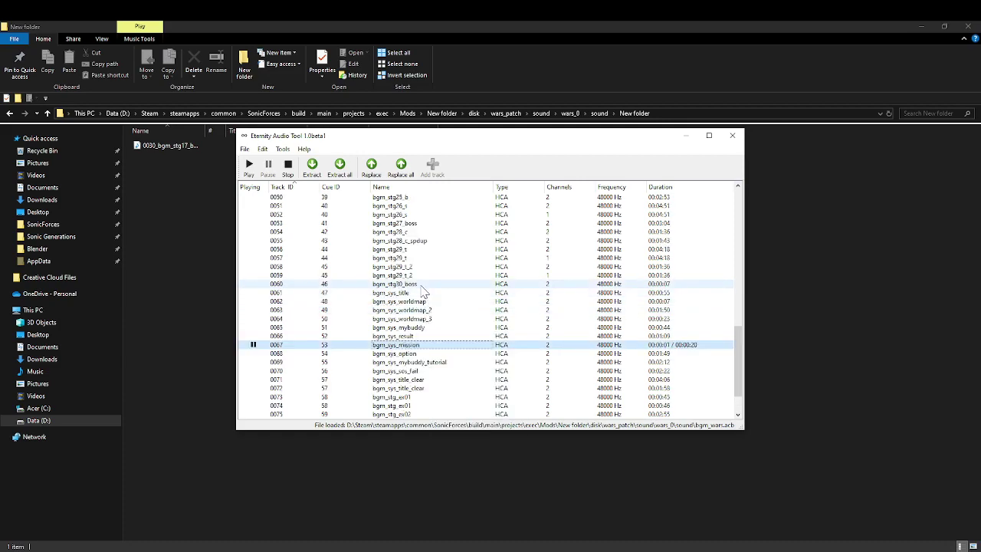
Play track 0061 bgm_sys_title and pause it.
right_click(411, 300)
left_click(415, 303)
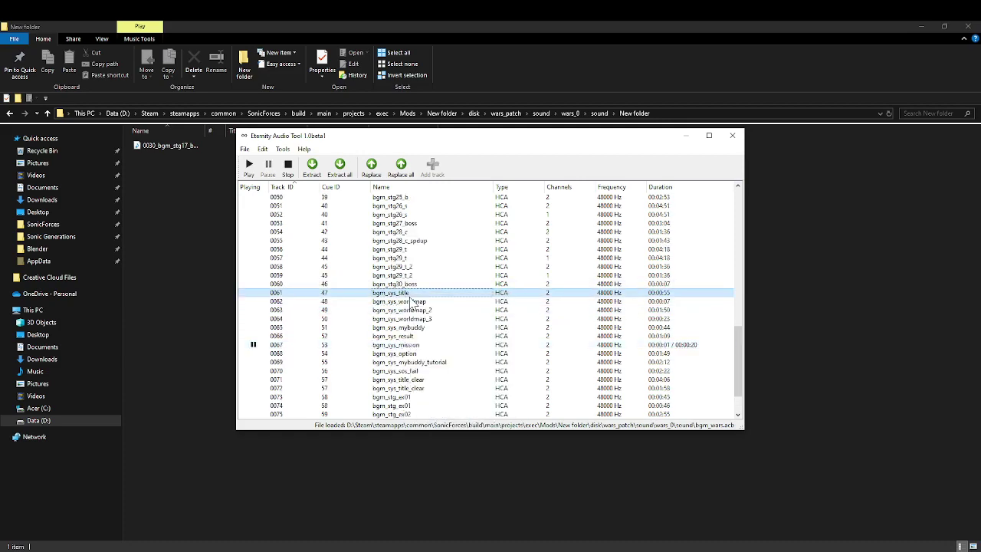
right_click(412, 301)
left_click(411, 292)
right_click(410, 292)
left_click(414, 310)
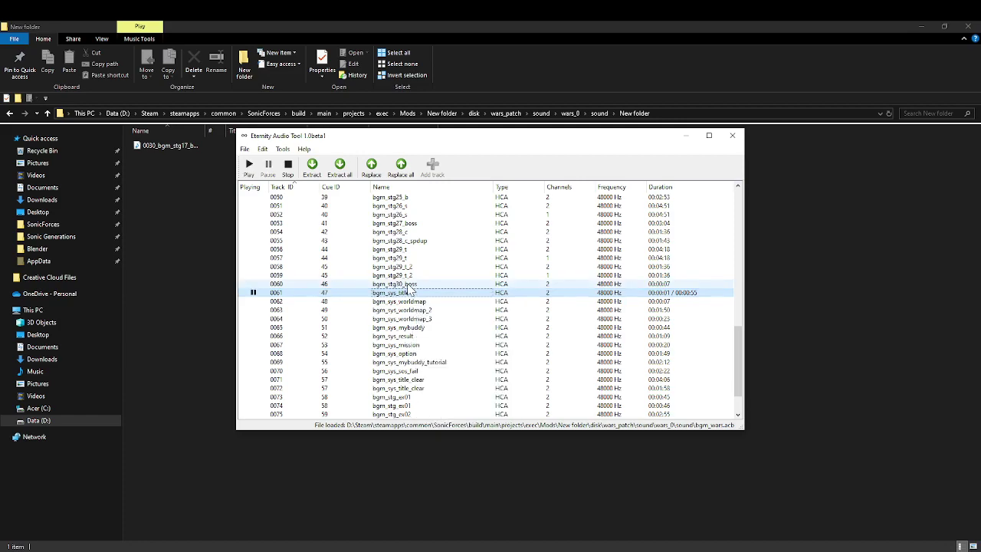
right_click(409, 285)
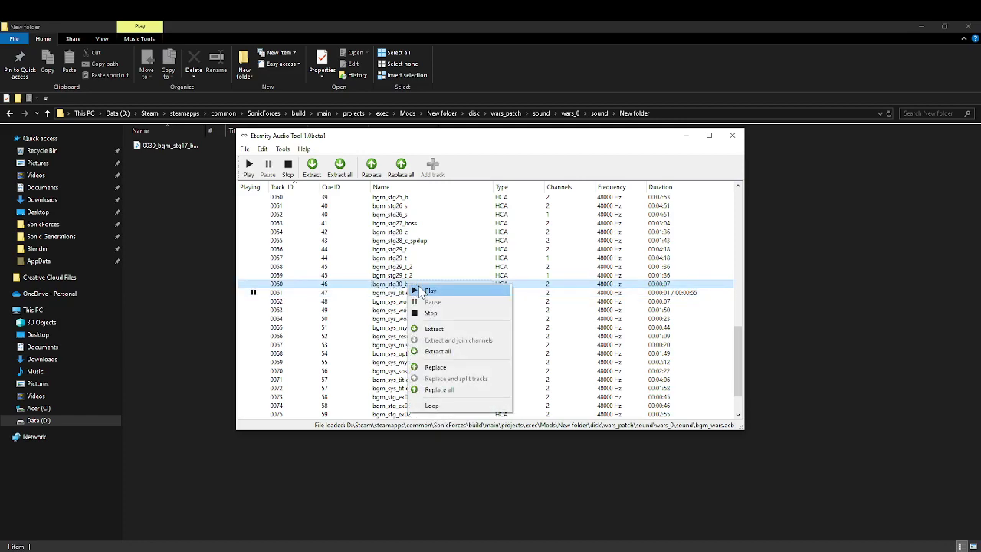
left_click(419, 250)
Play track 0030 bgm_stg17_boss and pause it.
scroll(419, 256, "up", 3)
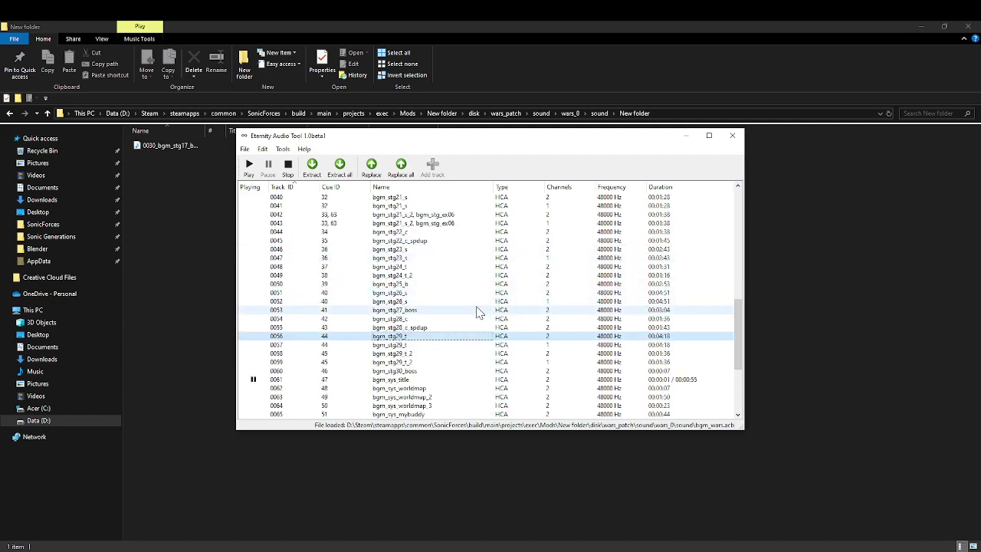
scroll(476, 312, "up", 3)
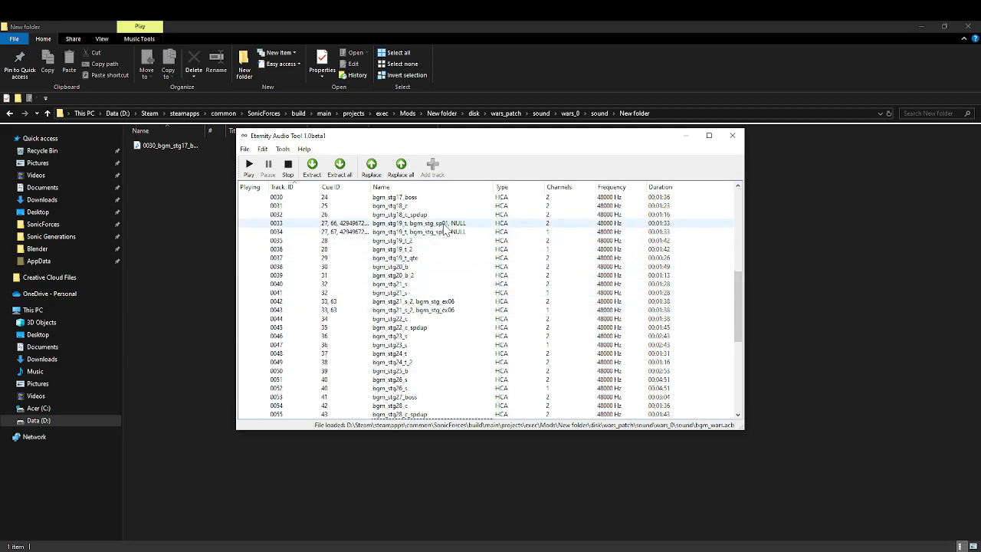
right_click(393, 201)
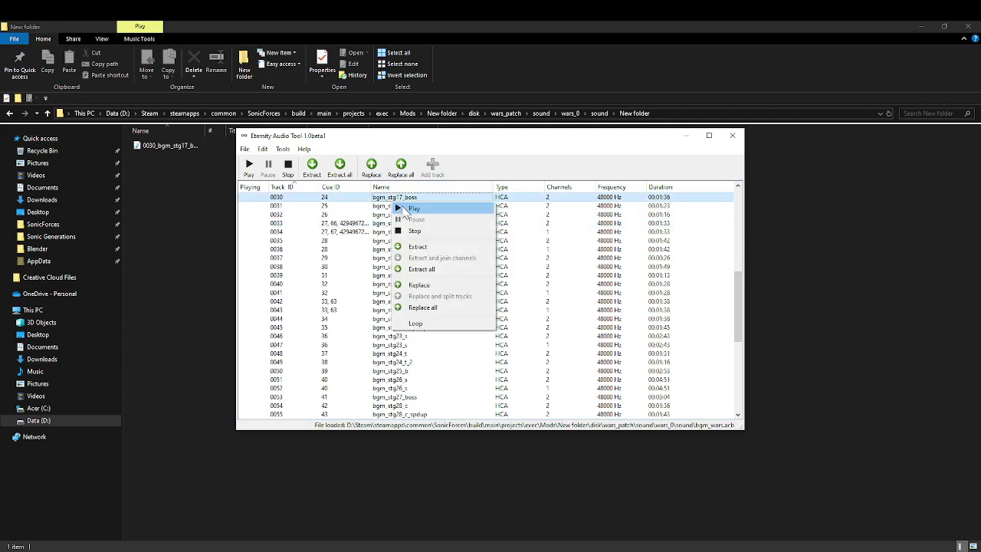
left_click(403, 207)
right_click(408, 196)
left_click(421, 215)
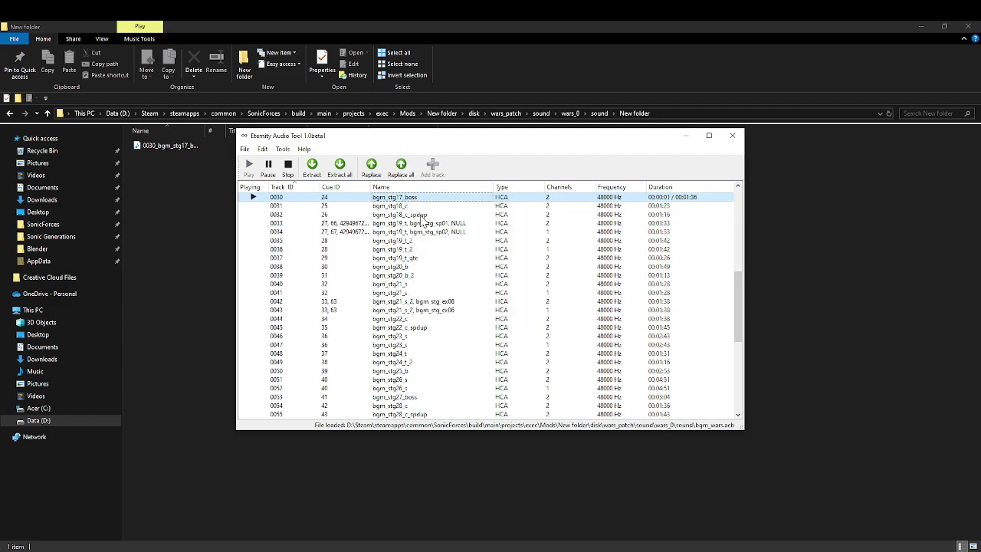
Play track 0021 bgm_stg11_boss and pause it.
scroll(422, 222, "up", 2)
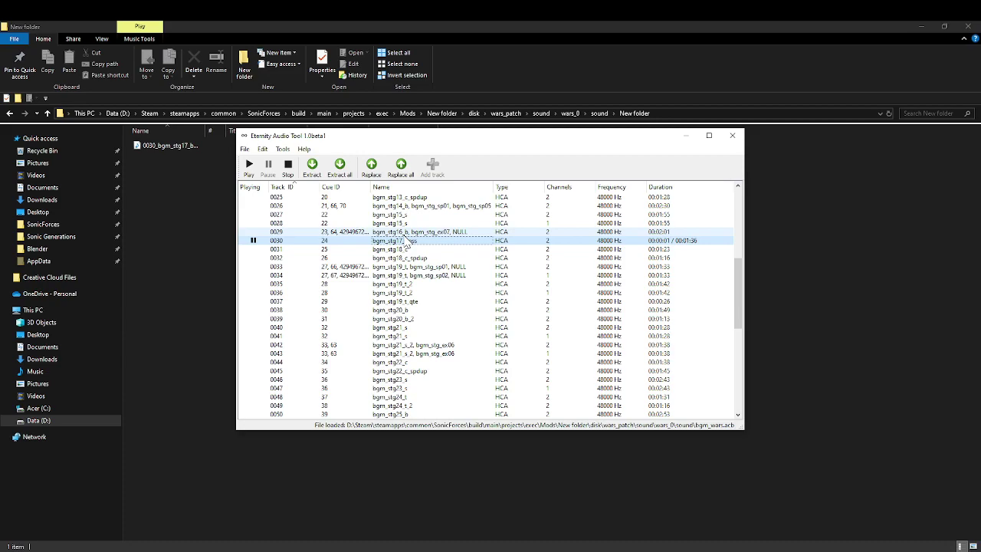
scroll(406, 242, "up", 4)
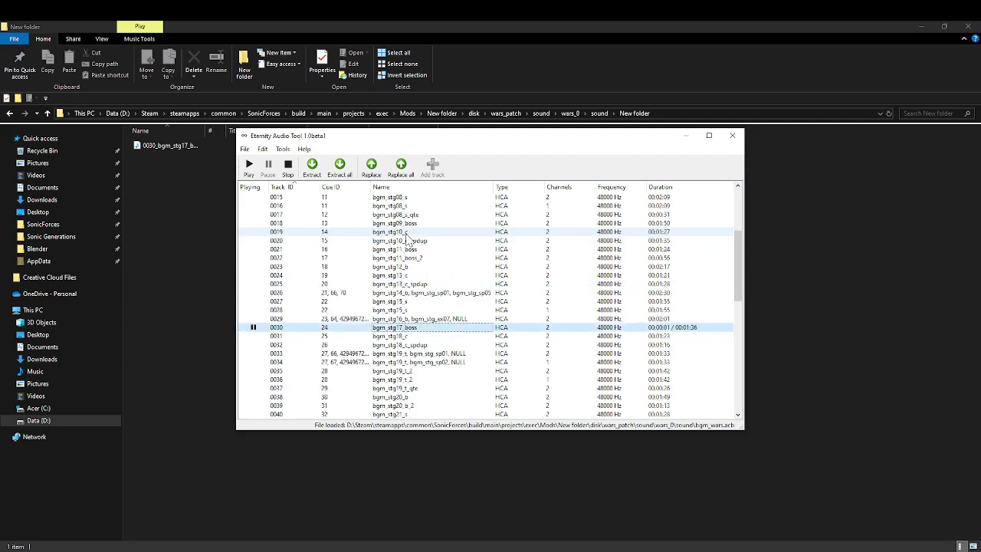
right_click(393, 249)
left_click(406, 256)
right_click(390, 249)
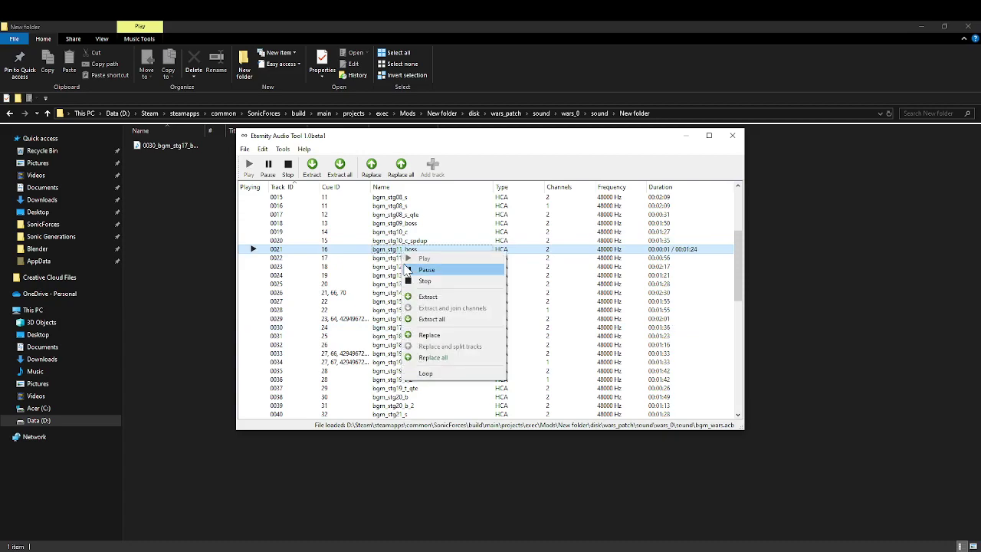
left_click(408, 263)
Play track 0018 bgm_stg09_boss and pause it.
scroll(399, 266, "up", 2)
left_click(399, 266)
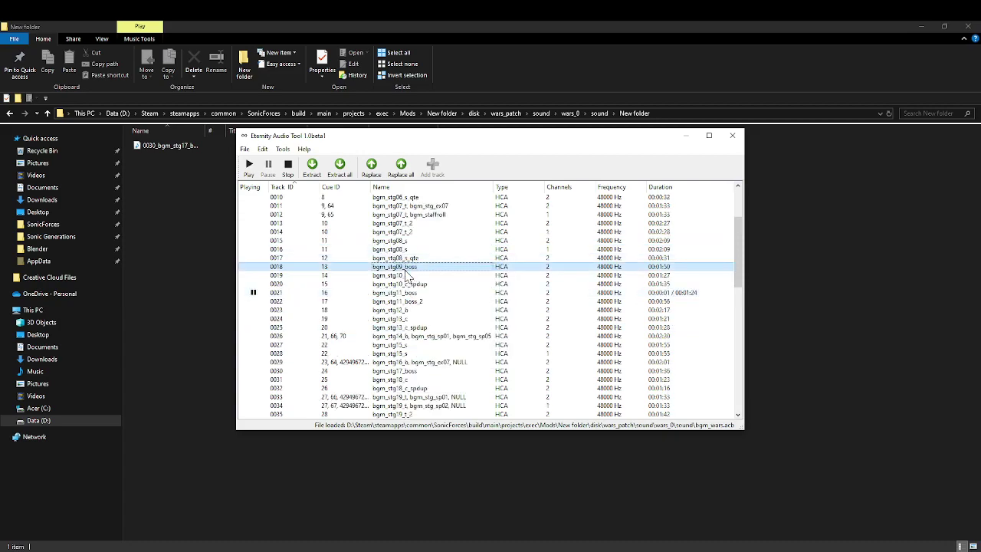
right_click(406, 268)
left_click(413, 274)
Extract track 0018 bgm_stg09_boss as 0018_bgm_stg09_boss.wav into the New folder inside the mod's sound folder.
scroll(414, 286, "up", 2)
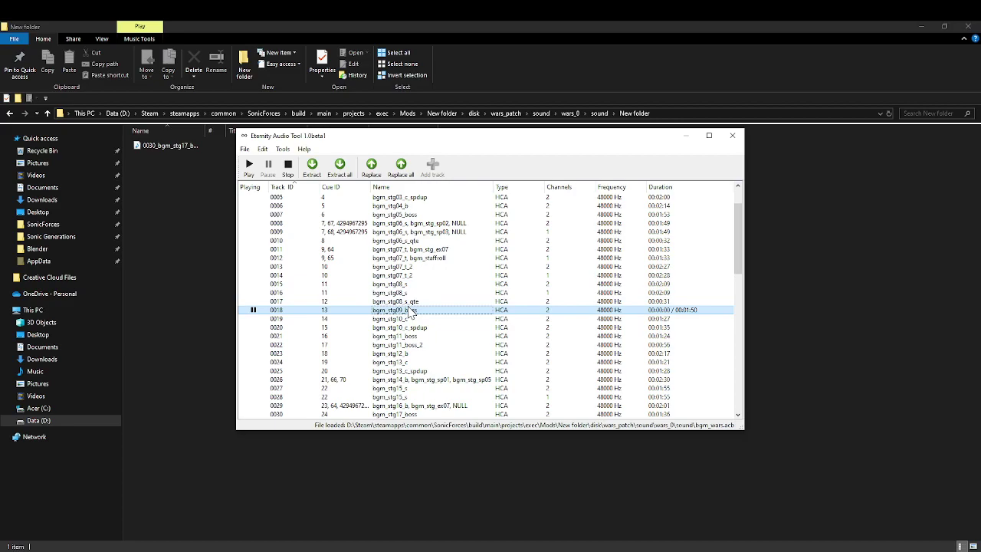
right_click(412, 310)
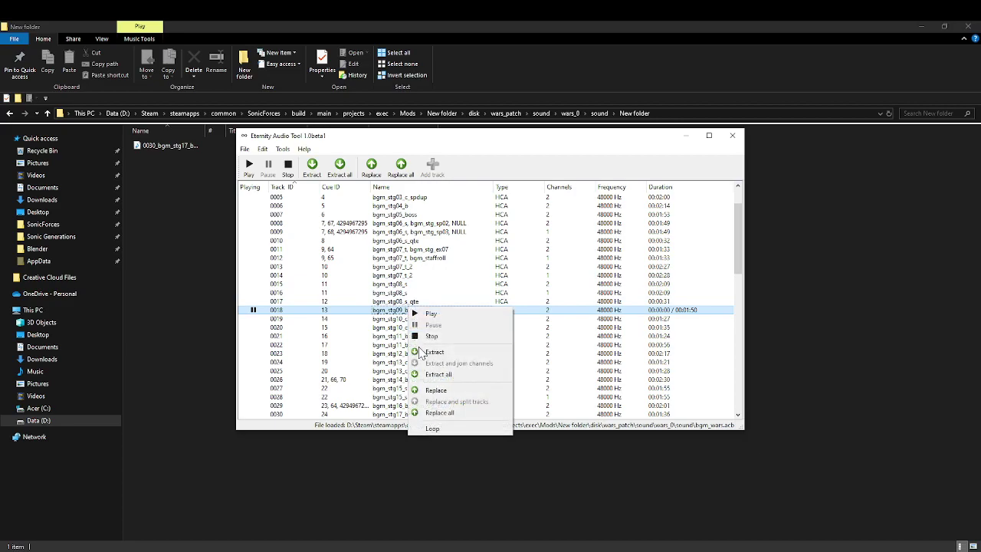
left_click(434, 351)
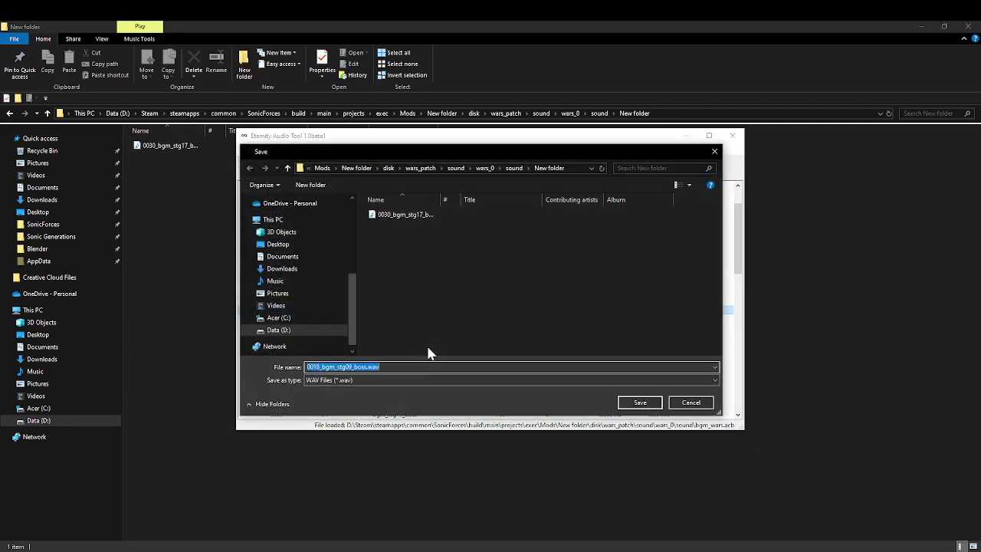
left_click(639, 401)
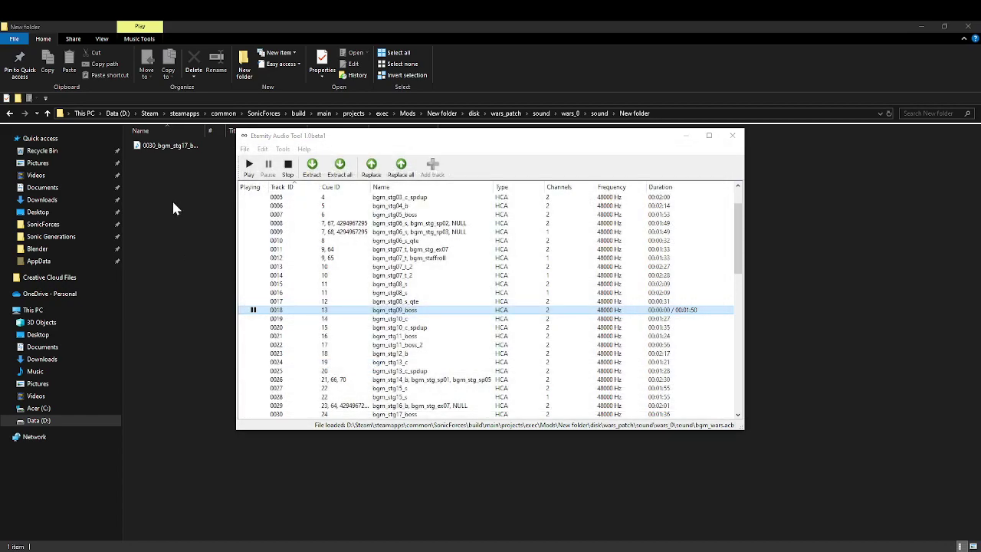
left_click(518, 299)
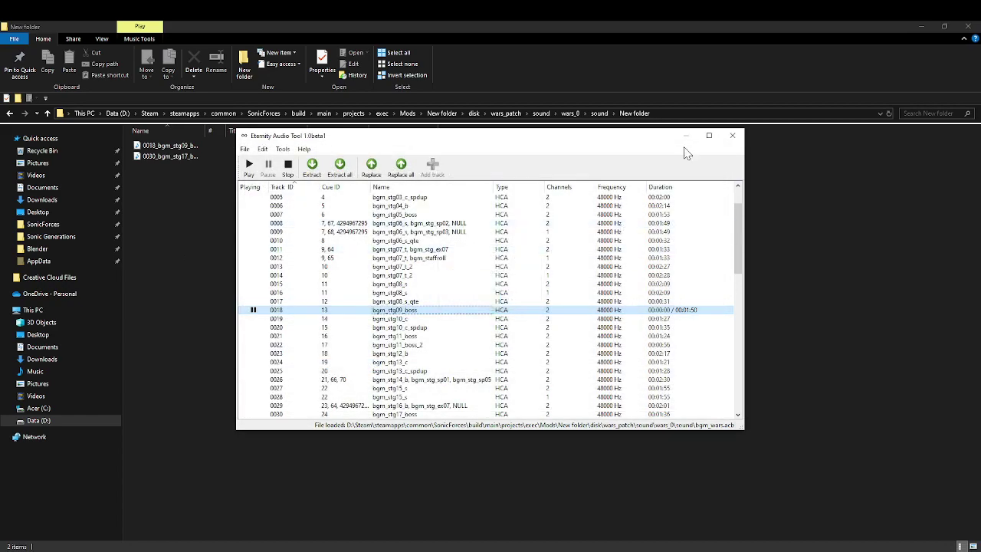
Try to copy 0018_bgm_stg09_boss.wav from the New folder to the Desktop.
left_click(733, 136)
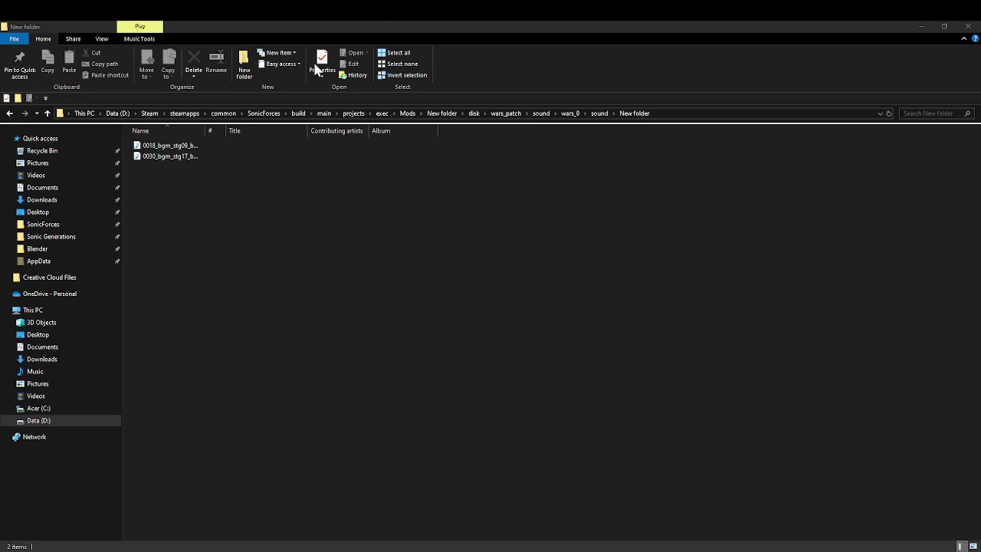
left_click(161, 149)
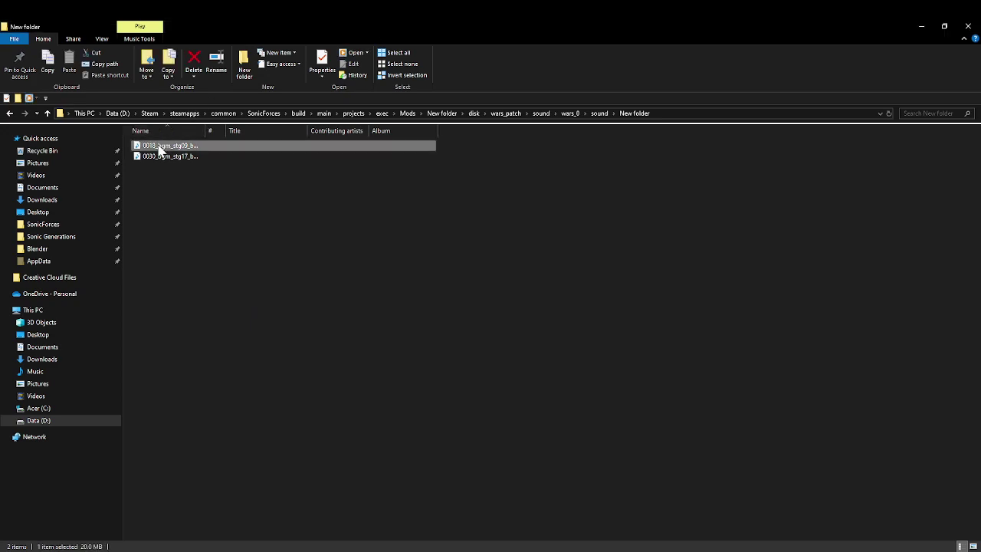
left_click(160, 147)
left_click(263, 147)
left_click_drag(276, 17, 383, 69)
left_click_drag(340, 347, 339, 394)
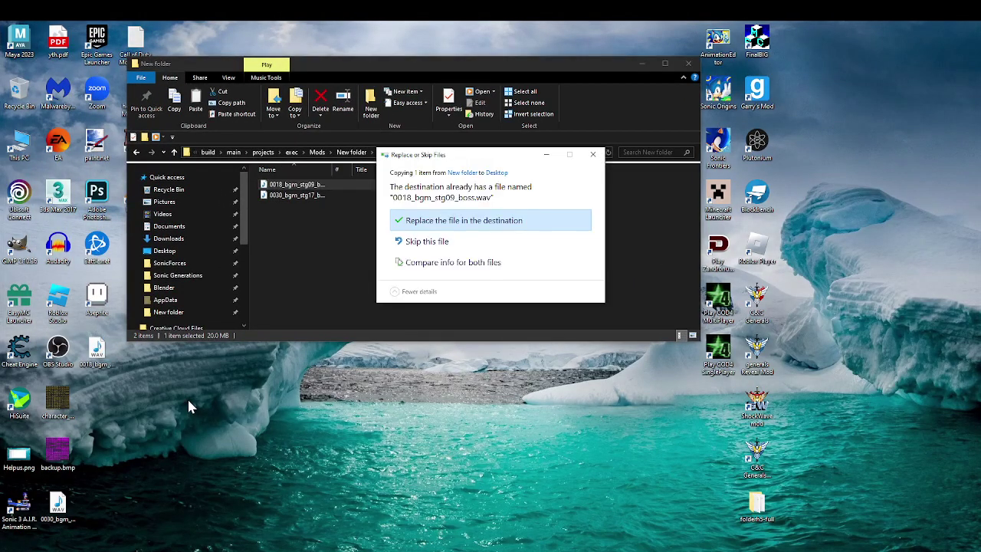
left_click(592, 151)
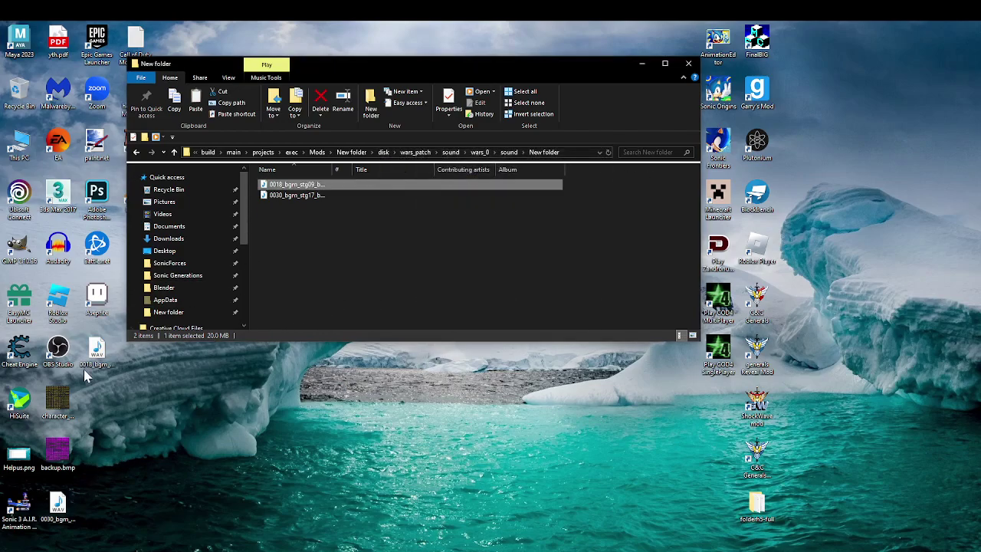
Copy 0030_bgm_stg17_boss.wav from the Desktop into the New folder, replacing the existing file.
double_click(57, 503)
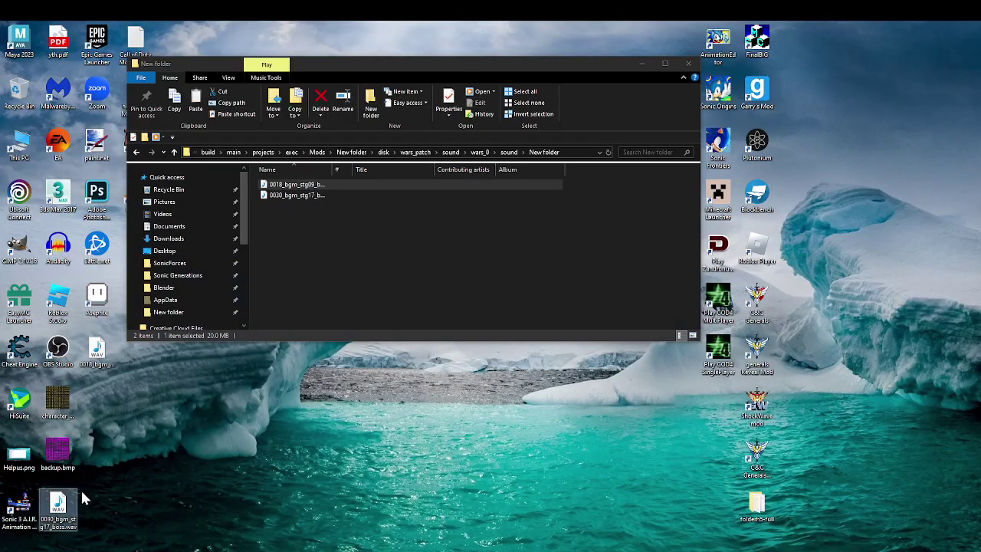
left_click(310, 299)
key("ctrl+v")
key("Return")
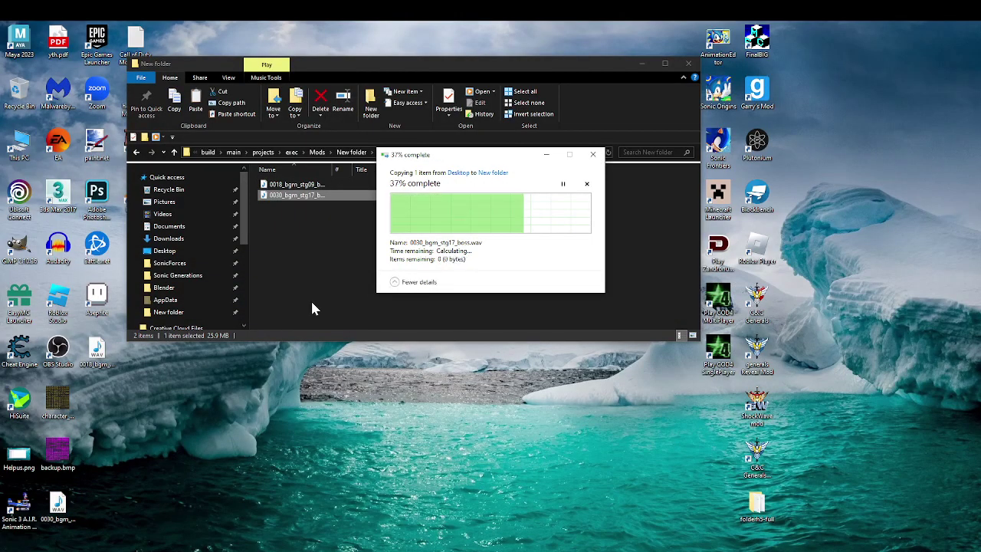
Switch to Eternity Audio Tool, play track 0018 bgm_stg09_boss and pause it partway through.
left_click(321, 187)
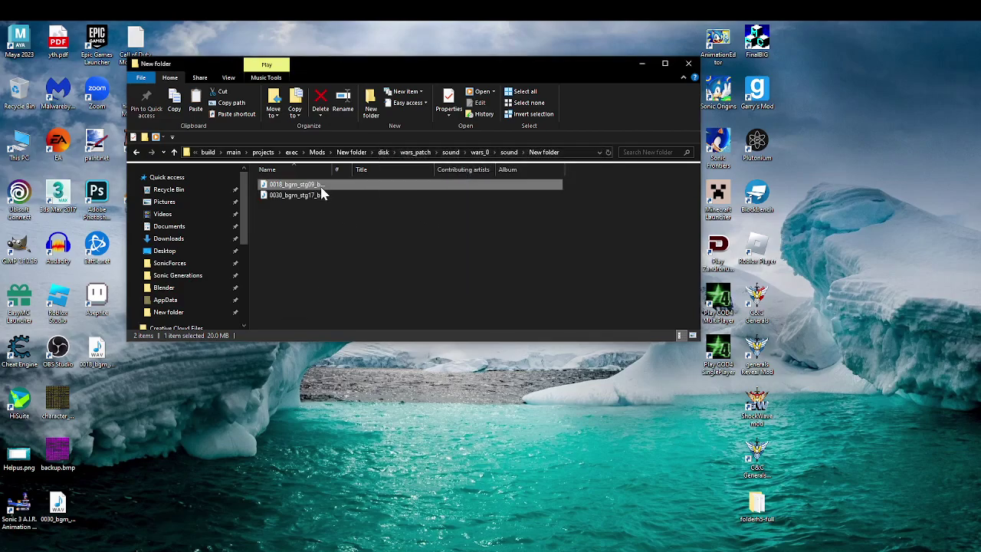
double_click(459, 69)
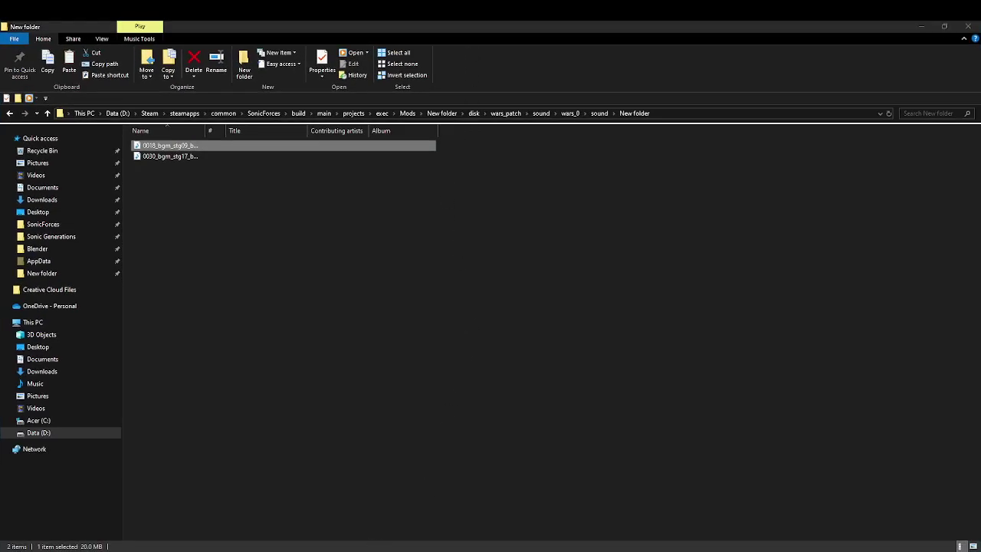
key("alt+Tab")
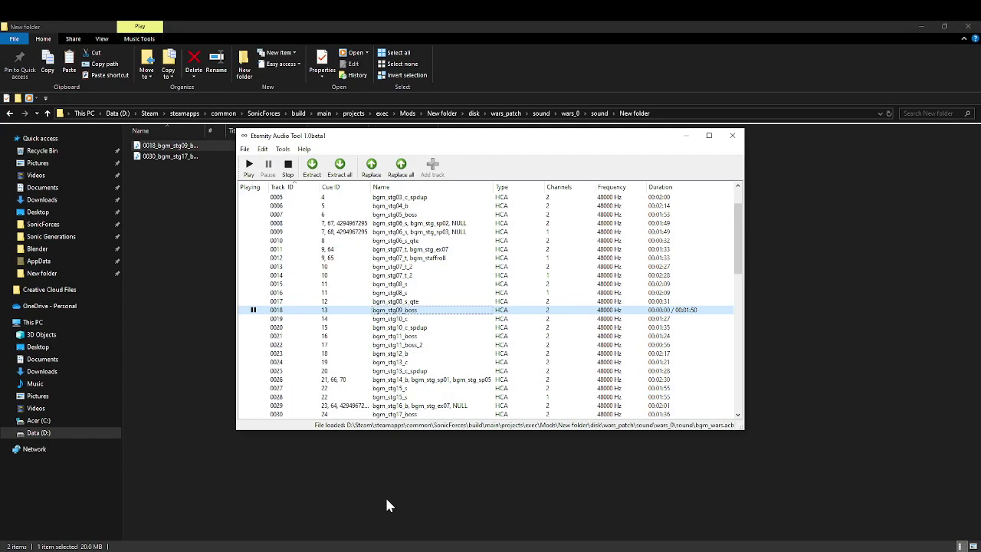
right_click(333, 314)
left_click(356, 318)
right_click(343, 314)
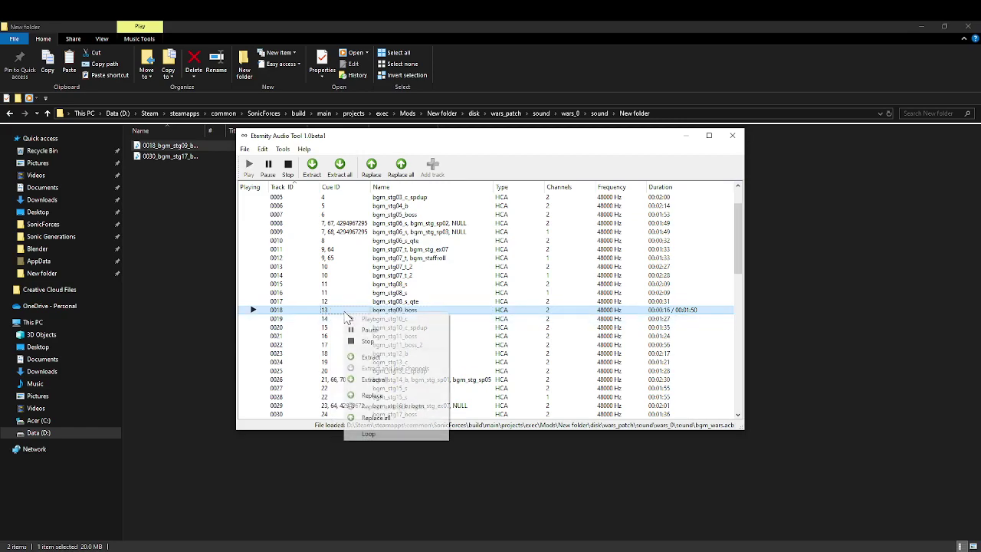
left_click(358, 328)
Replay track 0018 bgm_stg09_boss briefly from its beginning and pause it again.
right_click(350, 318)
left_click(356, 323)
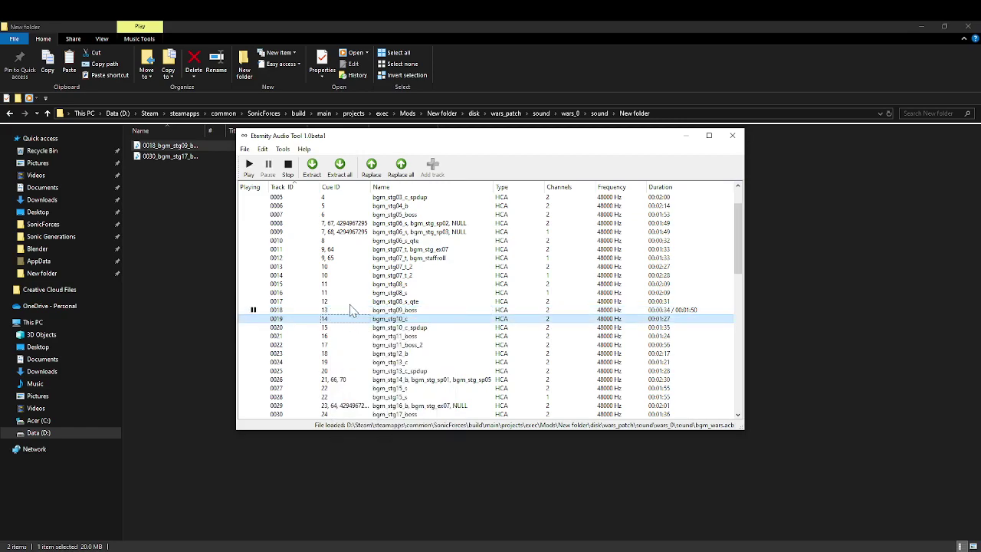
right_click(346, 311)
left_click(348, 316)
right_click(348, 314)
left_click(366, 327)
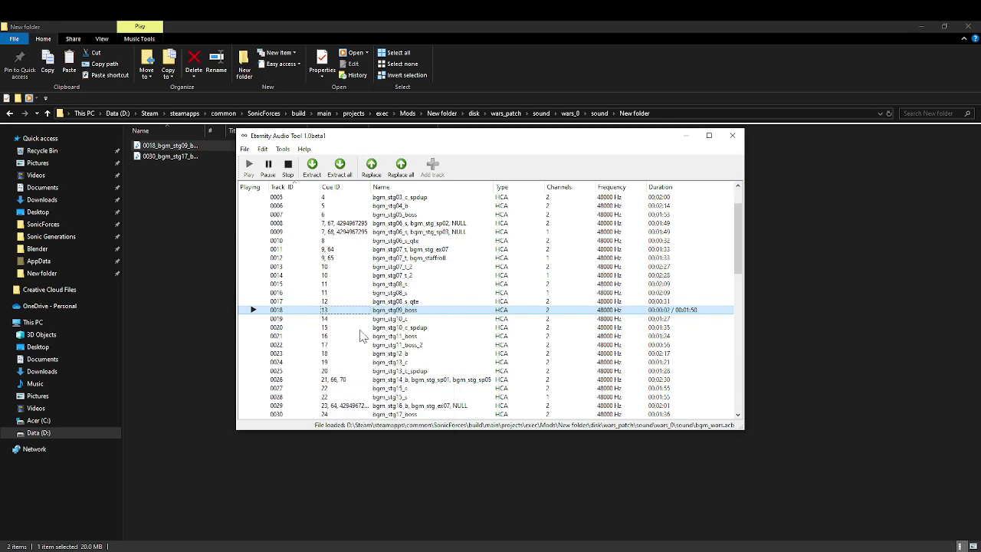
right_click(349, 311)
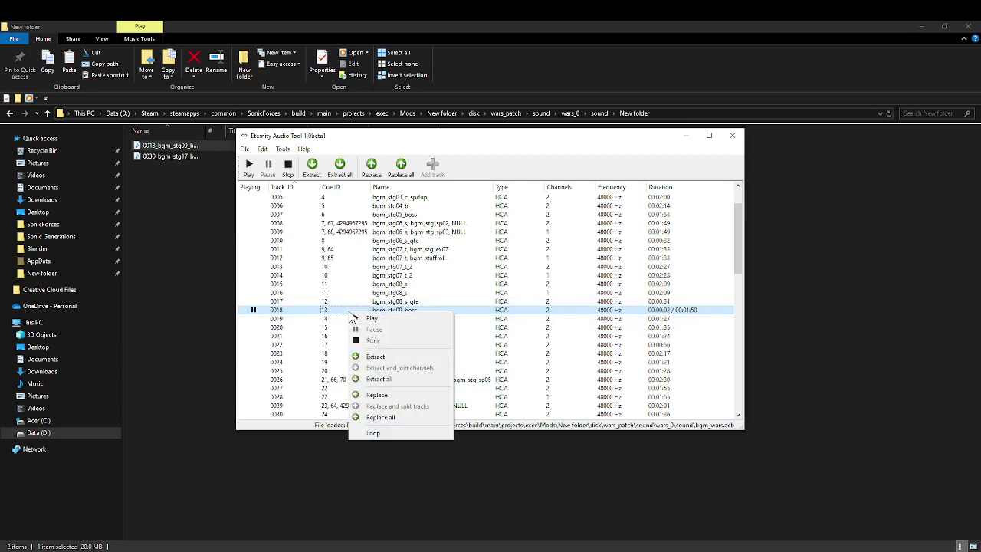
left_click(375, 394)
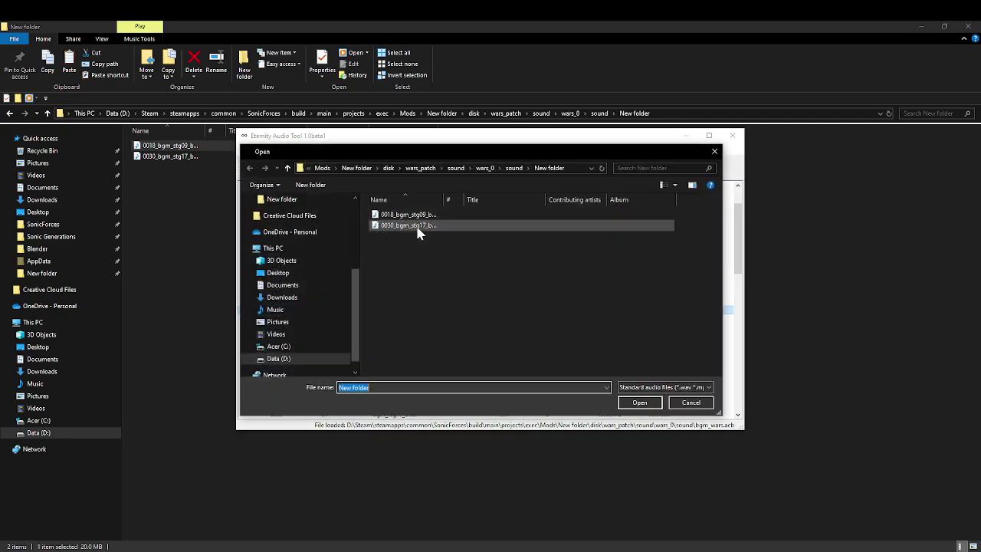
left_click_drag(394, 152, 633, 107)
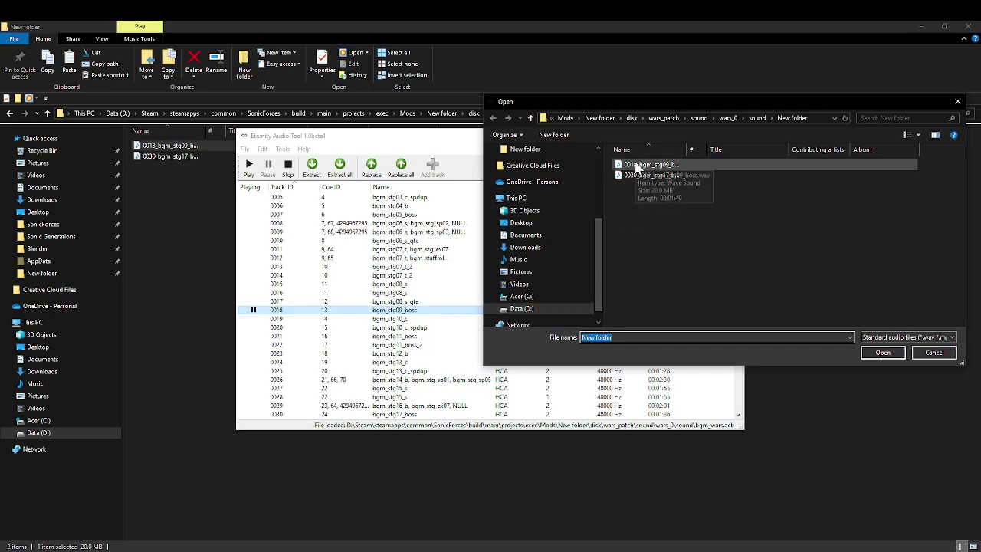
left_click_drag(634, 93, 409, 108)
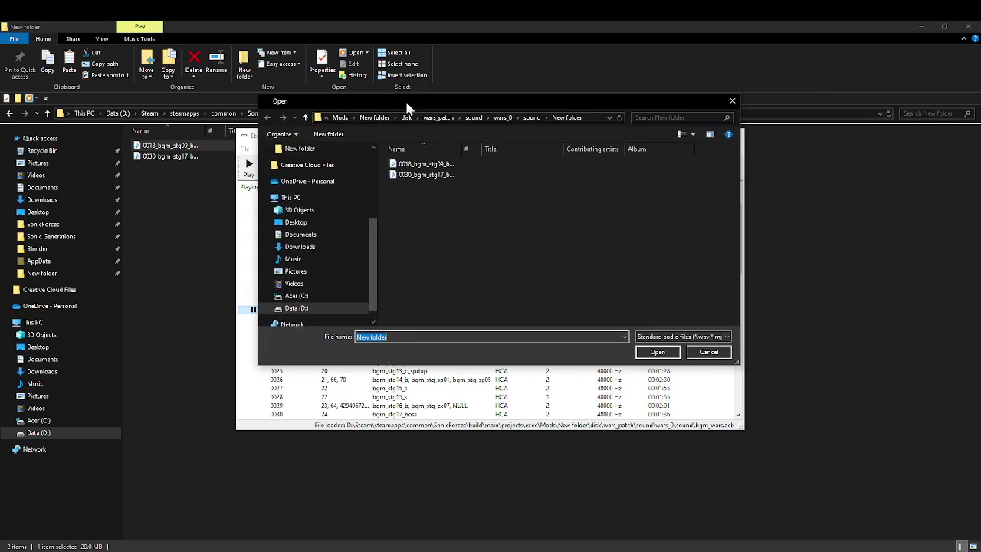
left_click(709, 352)
left_click(354, 319)
right_click(353, 316)
right_click(339, 316)
right_click(329, 311)
left_click(342, 360)
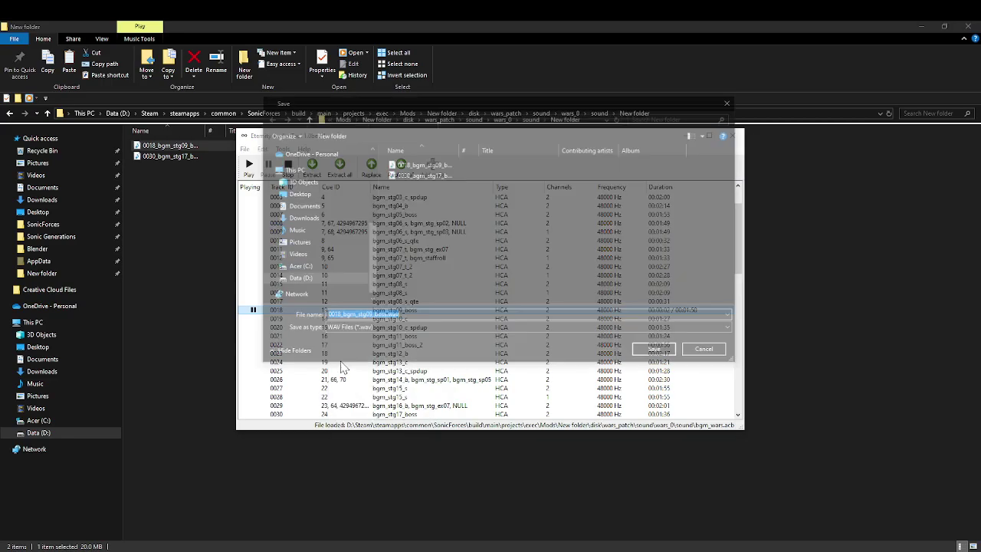
left_click(657, 352)
left_click(552, 292)
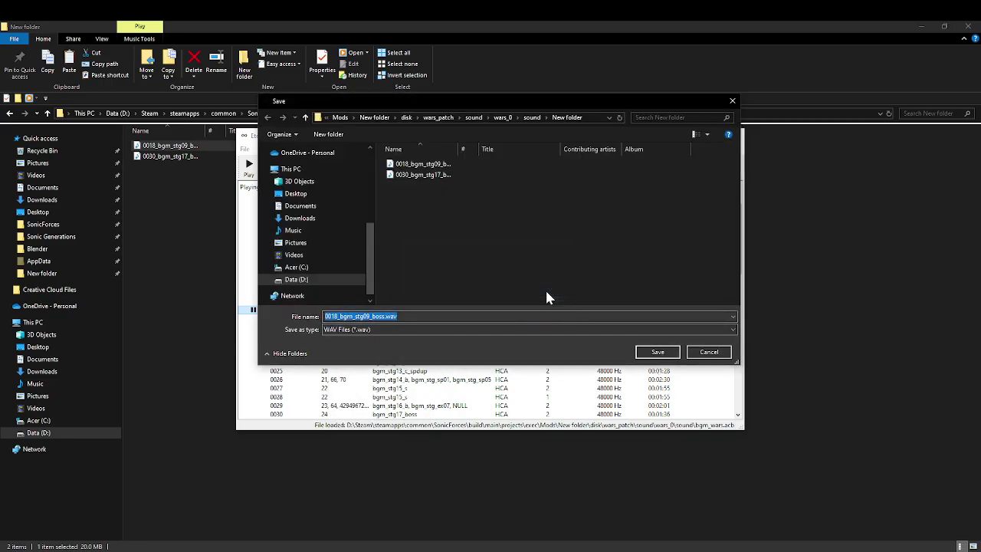
key("Escape")
Replace track 0018 bgm_stg09_boss with 0018_bgm_stg09_boss.wav from the New folder, without looping.
right_click(435, 311)
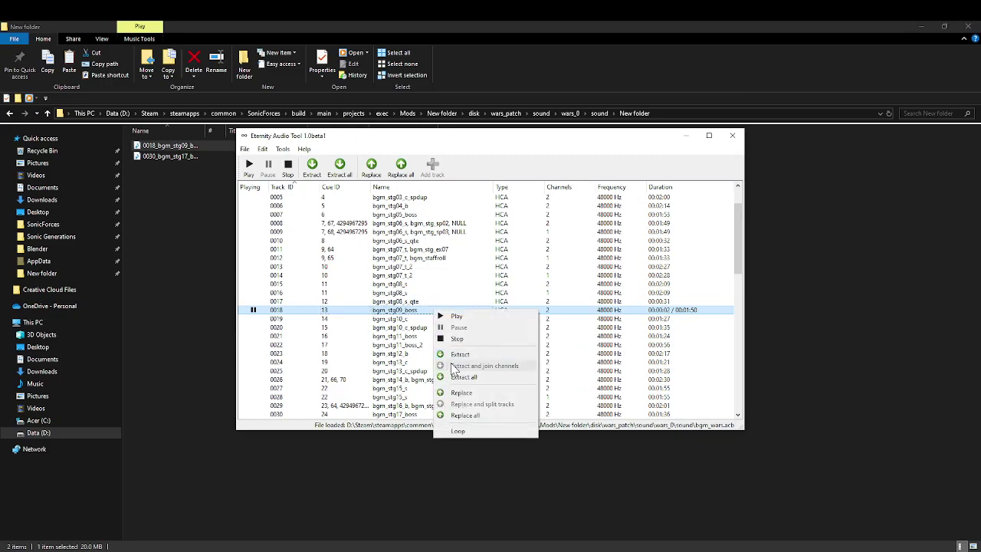
left_click(458, 393)
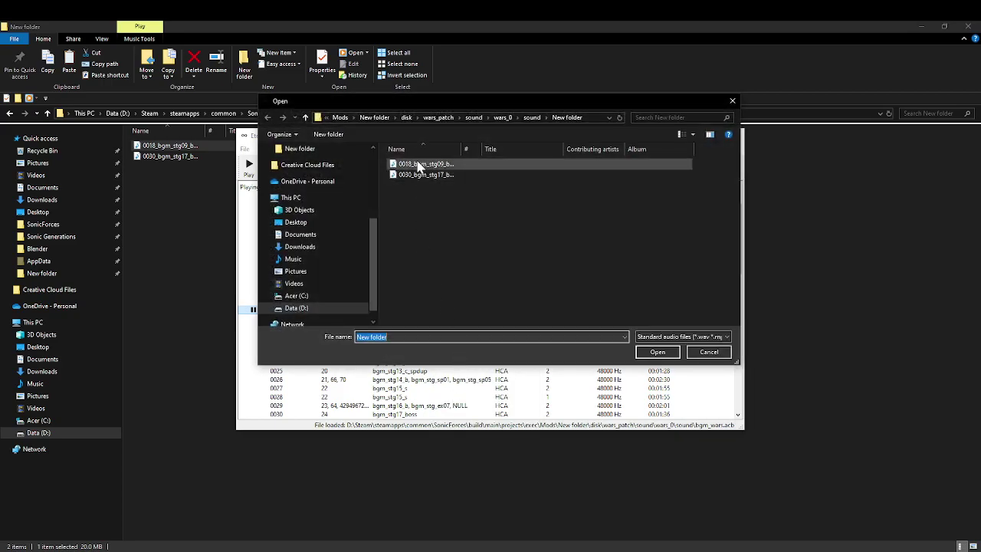
left_click_drag(434, 110, 616, 72)
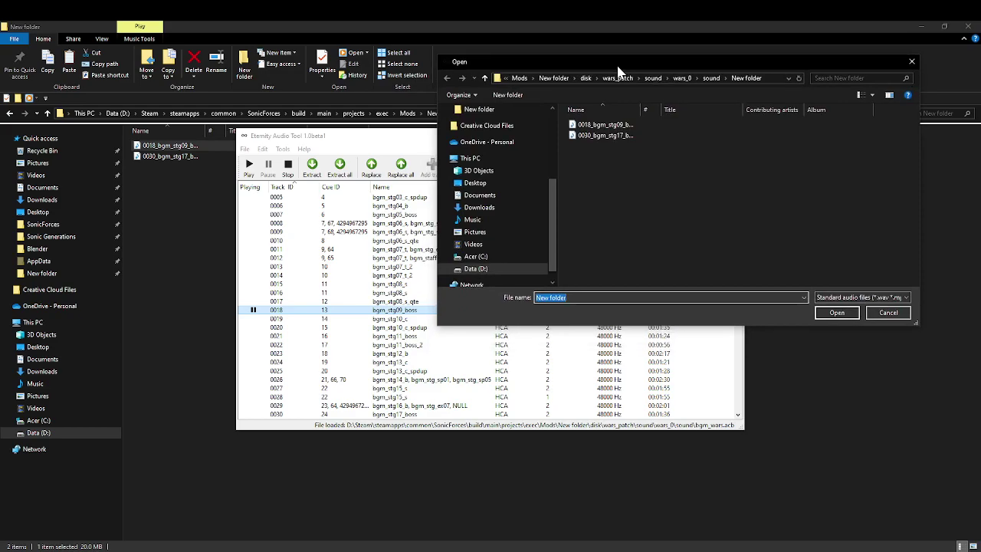
double_click(612, 129)
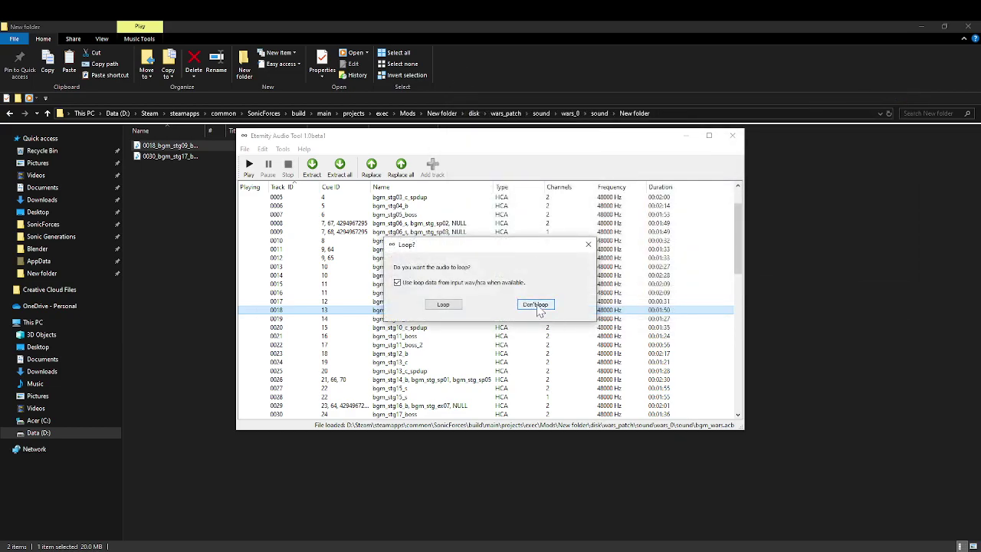
left_click(536, 304)
left_click(537, 304)
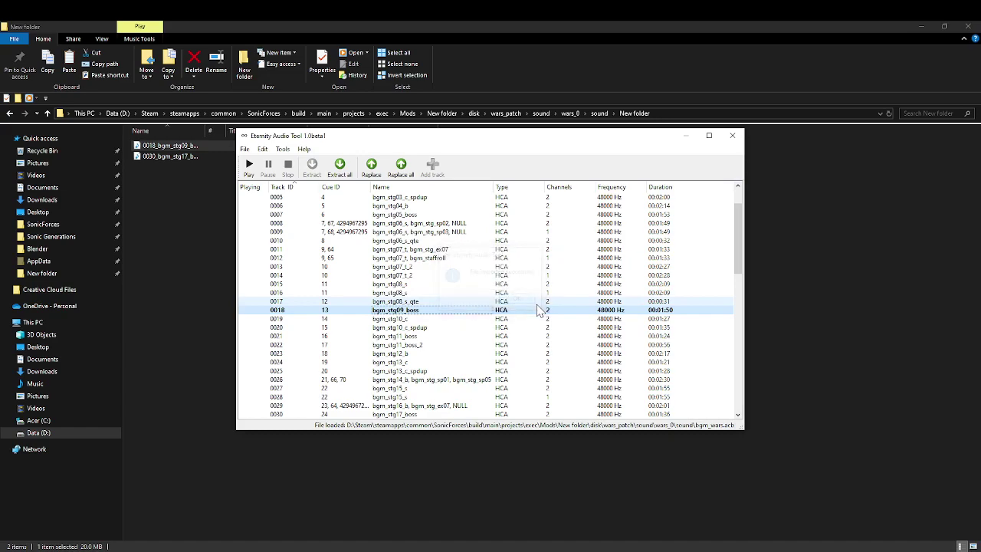
Alternate playback between track 0017 bgm_stg08_s_qte and the replaced track 0018 bgm_stg09_boss to check the audio.
right_click(521, 299)
left_click(530, 306)
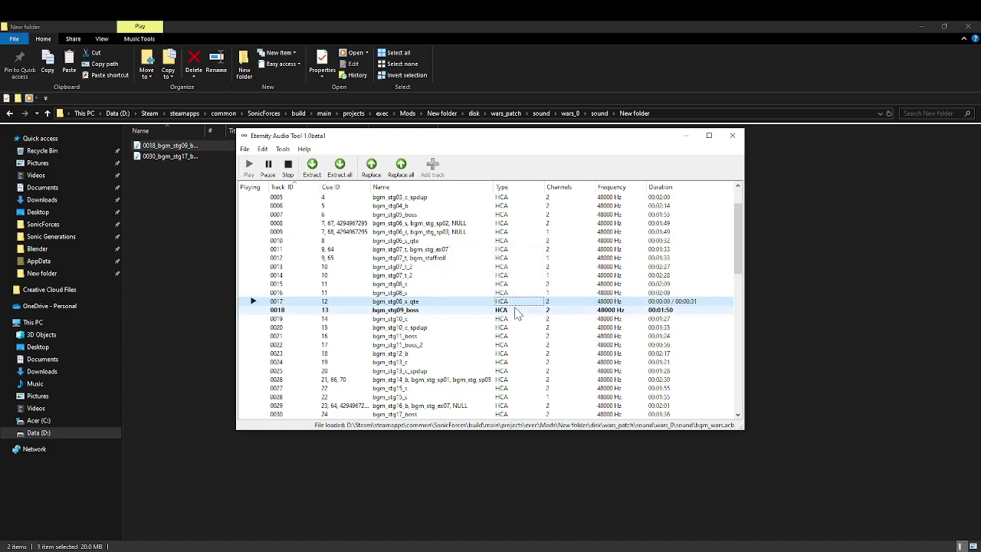
right_click(514, 309)
left_click(524, 313)
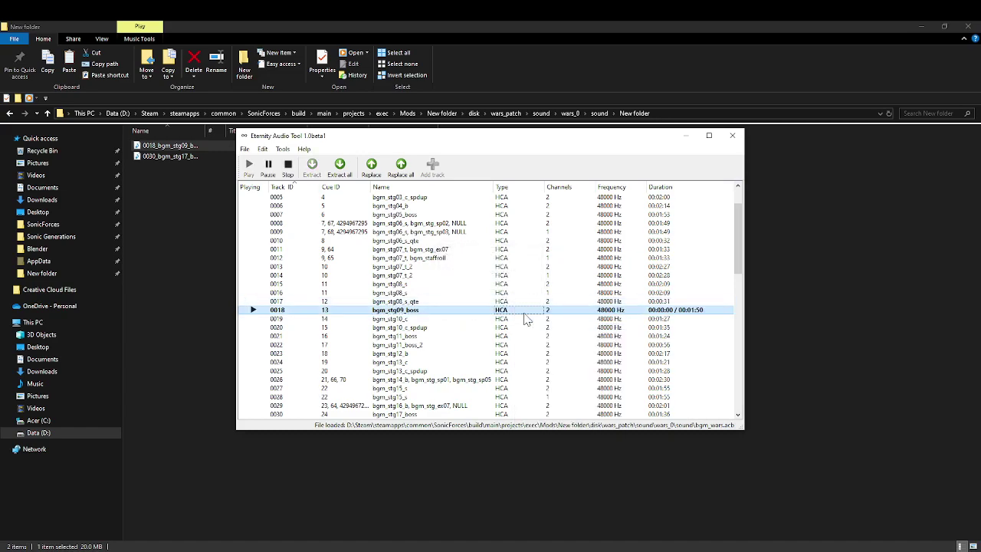
right_click(519, 303)
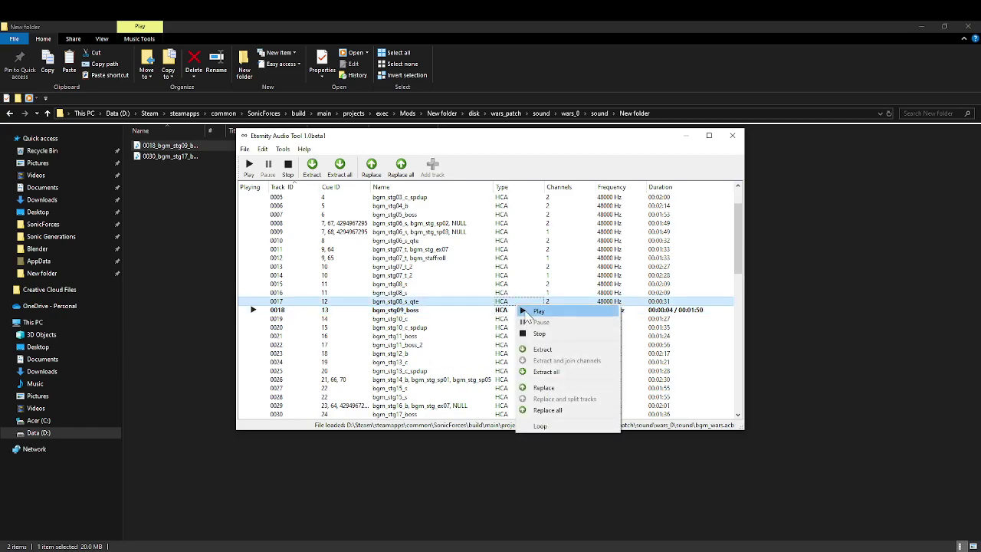
left_click(521, 310)
right_click(518, 303)
left_click(518, 315)
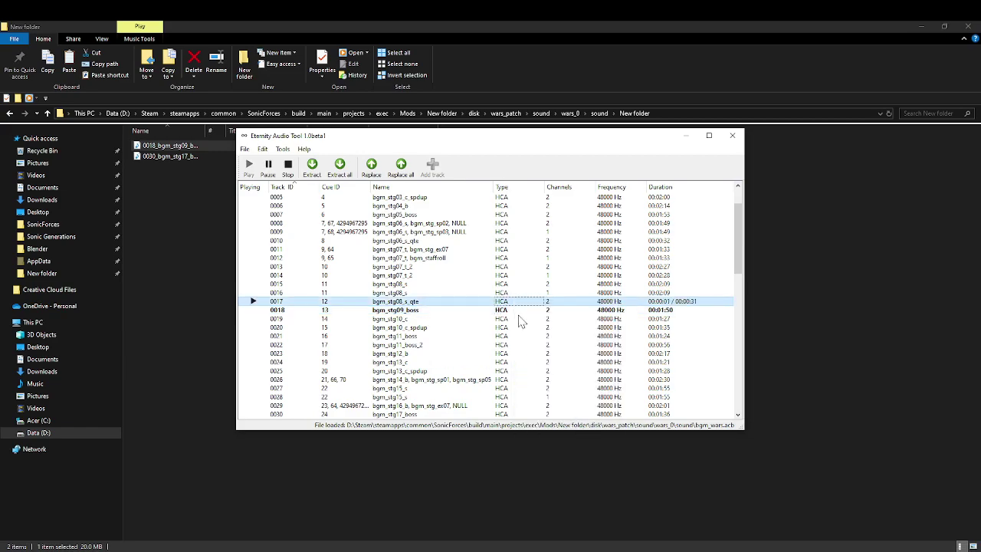
double_click(463, 314)
right_click(463, 318)
left_click(470, 321)
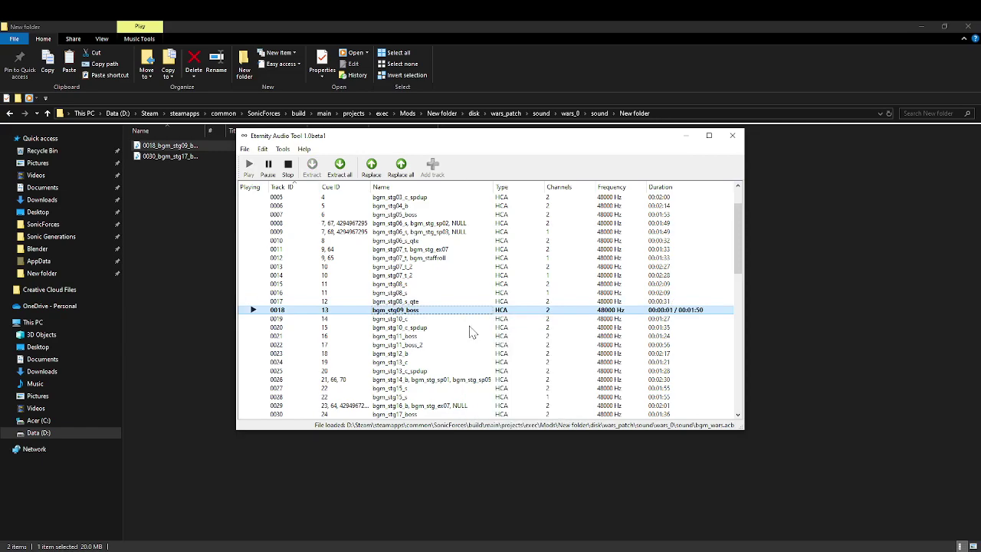
Import 0018_bgm_stg09_boss.wav into track 0018 bgm_stg09_boss again, choosing not to loop it.
right_click(341, 311)
left_click(367, 396)
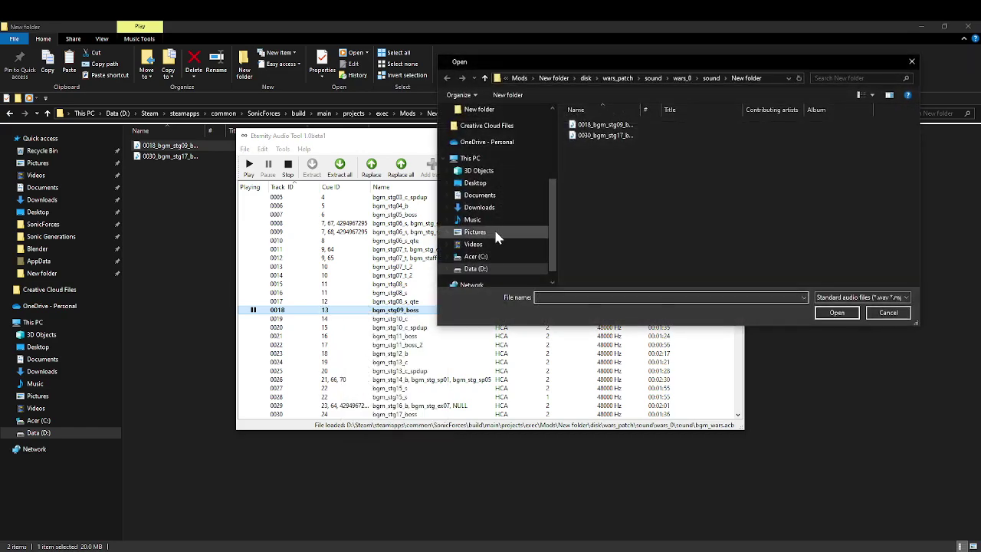
double_click(582, 132)
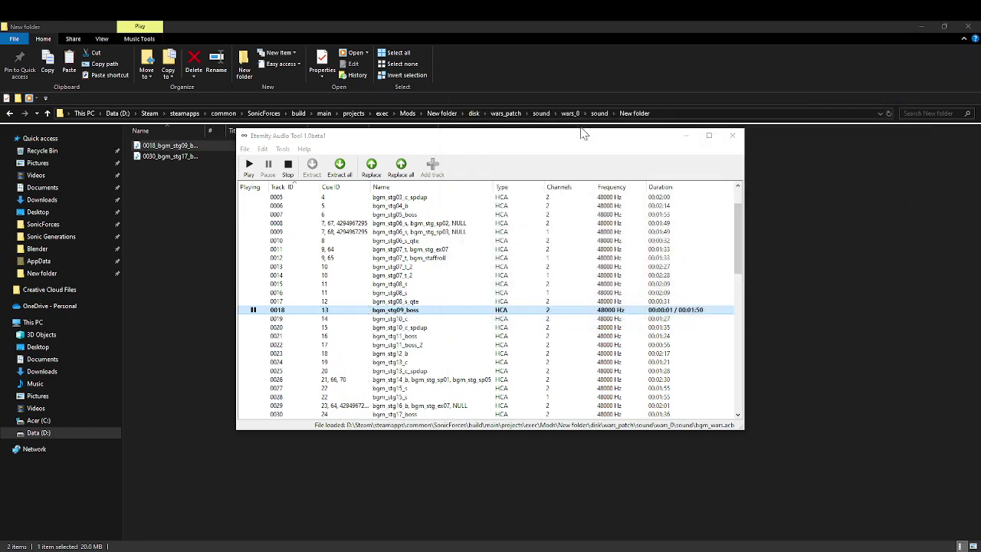
left_click(545, 304)
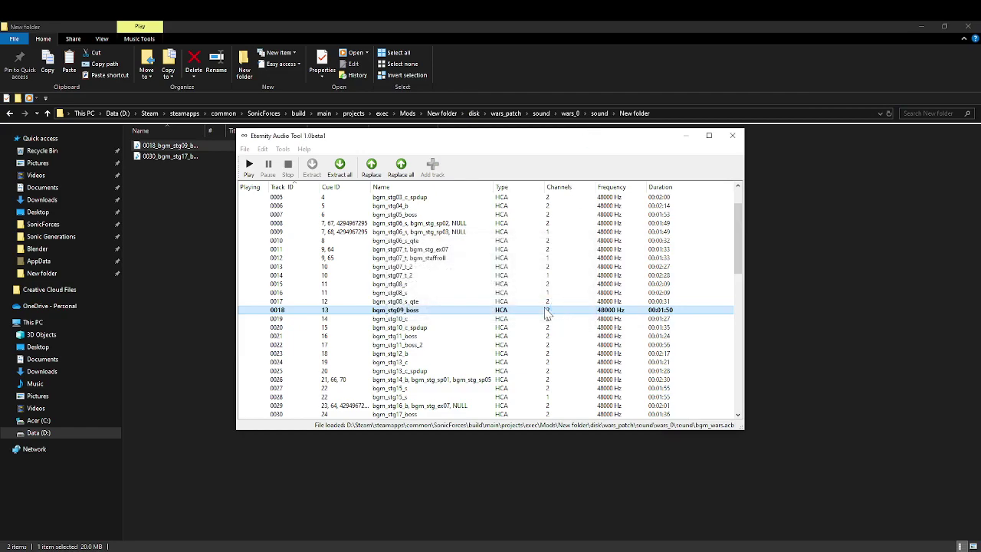
left_click(518, 302)
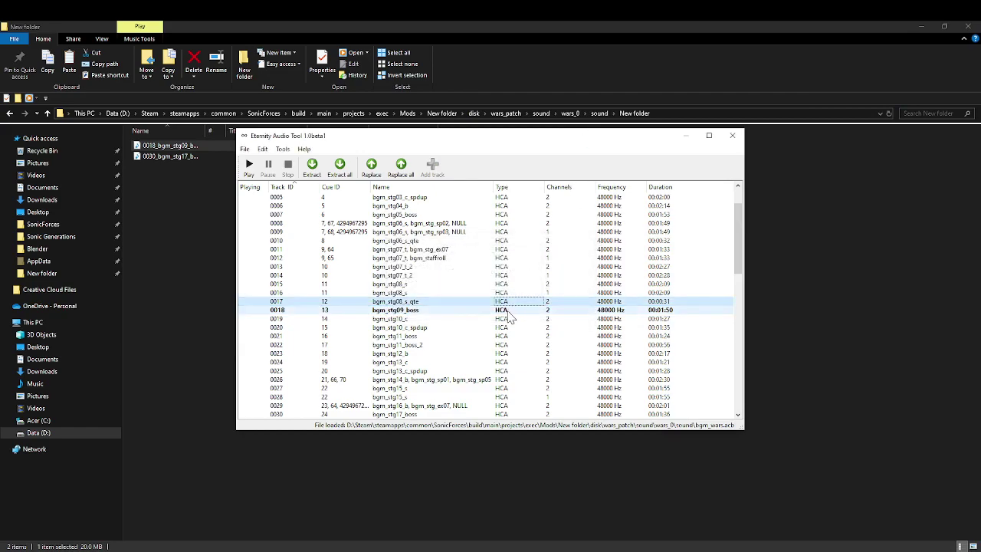
Replace track 0018 bgm_stg09_boss with 0018_bgm_stg09_boss.wav, this time with looping enabled.
right_click(509, 312)
left_click(530, 394)
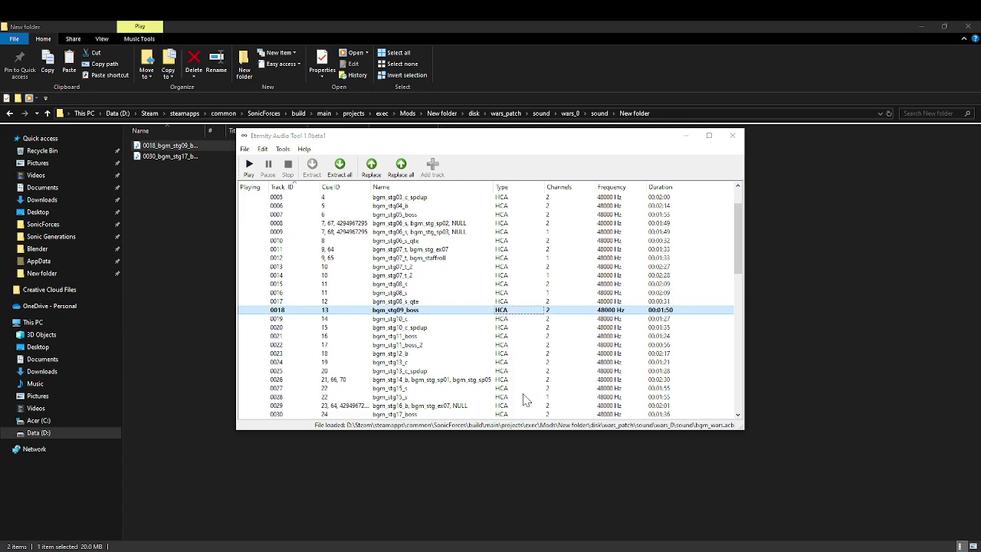
double_click(583, 125)
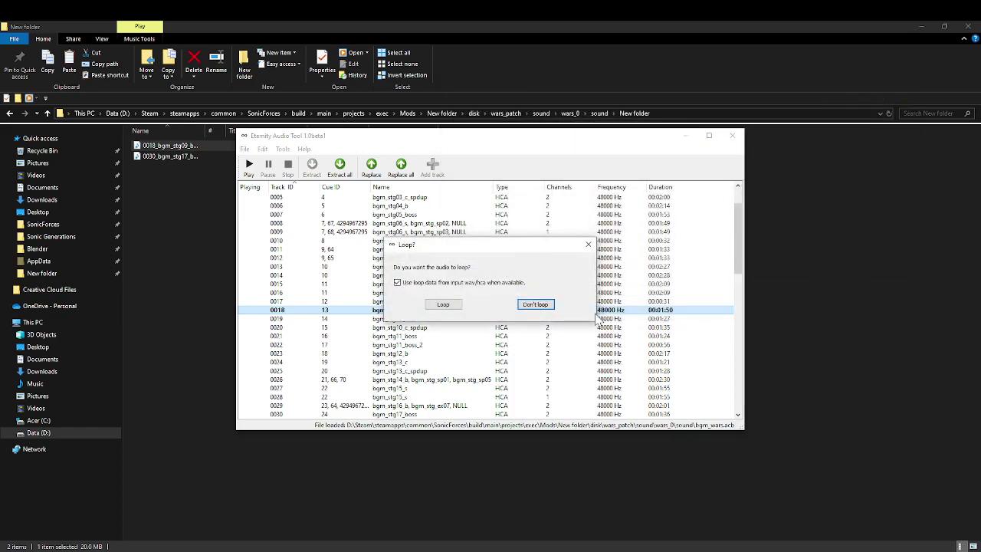
left_click(450, 304)
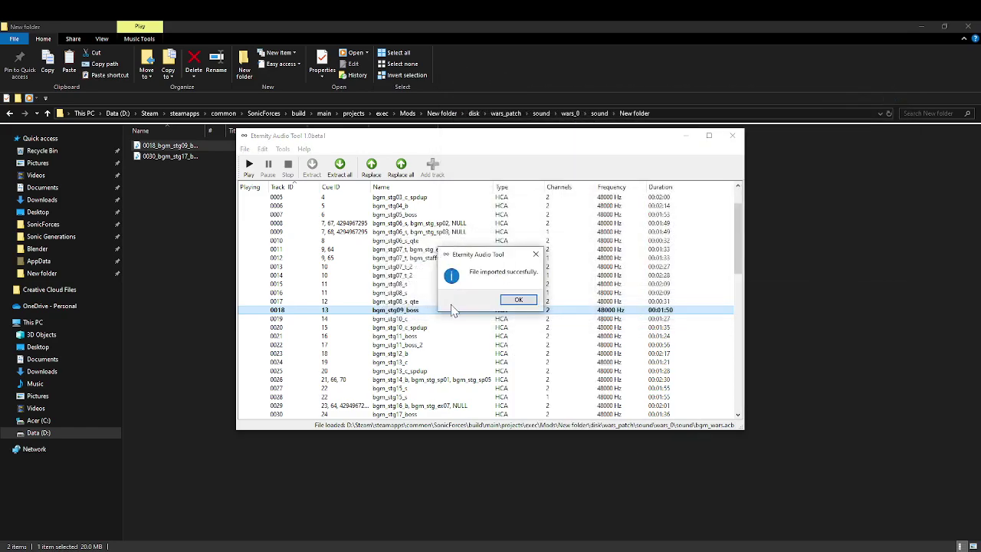
left_click(509, 303)
left_click(509, 304)
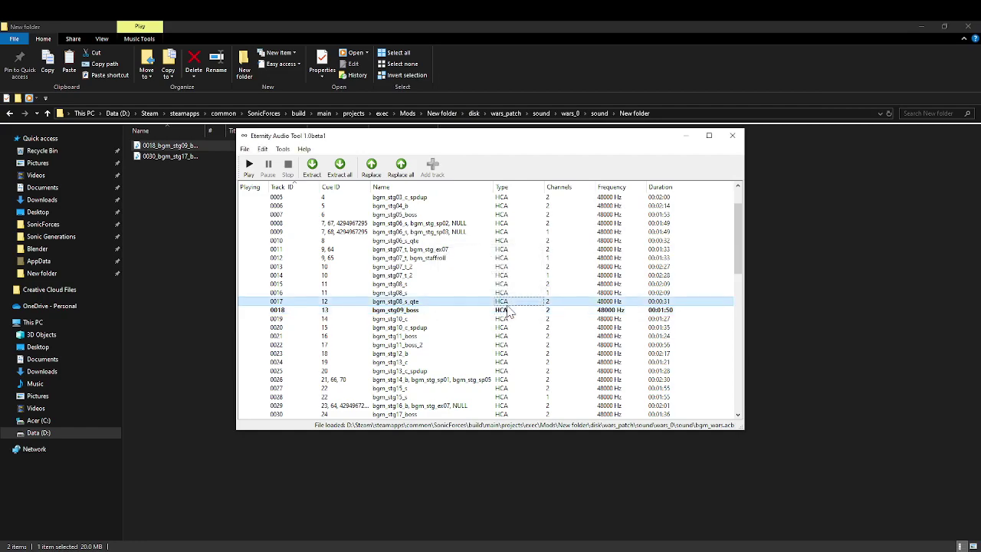
Play the replaced track 0018 bgm_stg09_boss for a few seconds and pause it.
right_click(498, 317)
left_click(505, 321)
right_click(497, 310)
left_click(503, 317)
double_click(506, 312)
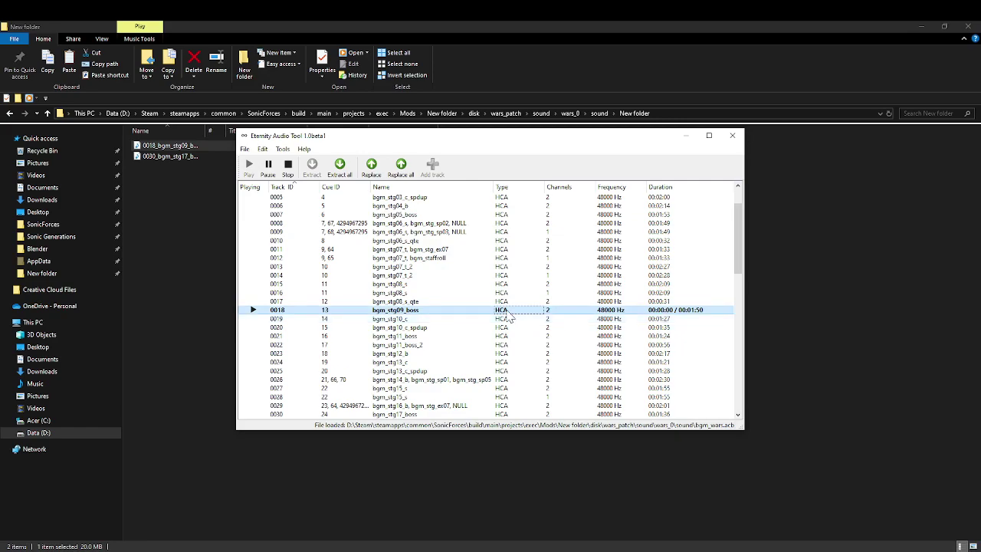
right_click(508, 316)
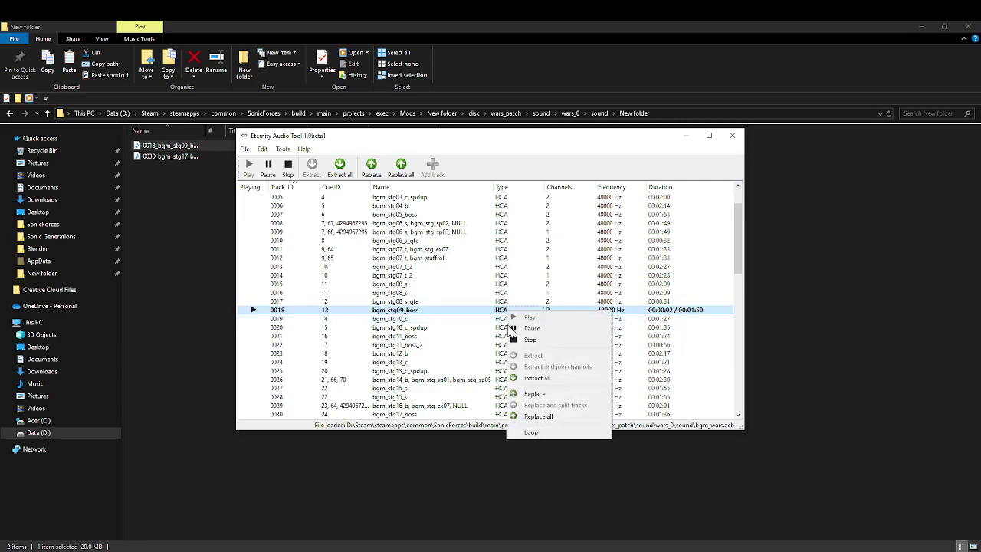
left_click(515, 327)
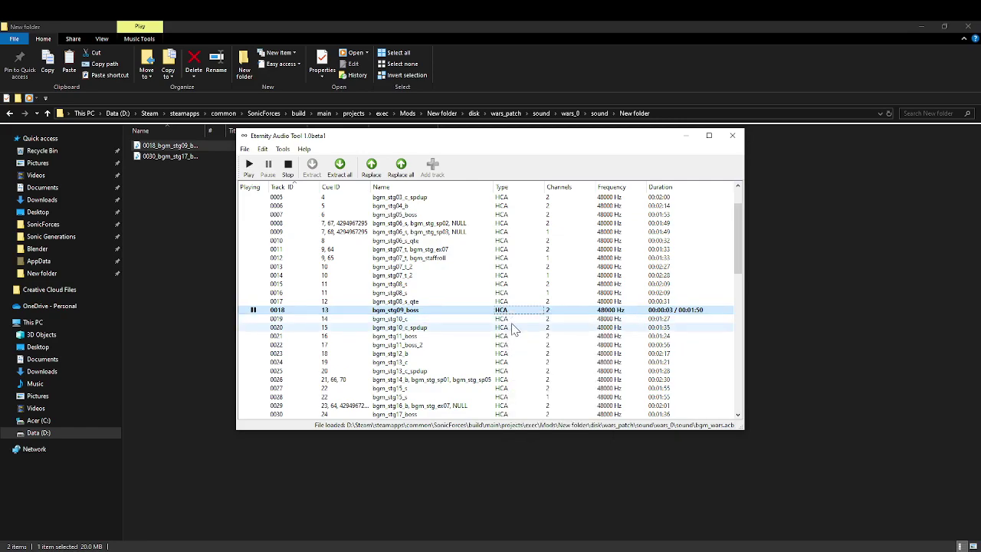
Find track 0030 bgm_stg17_boss in the track list, play it briefly and pause it.
scroll(513, 328, "down", 2)
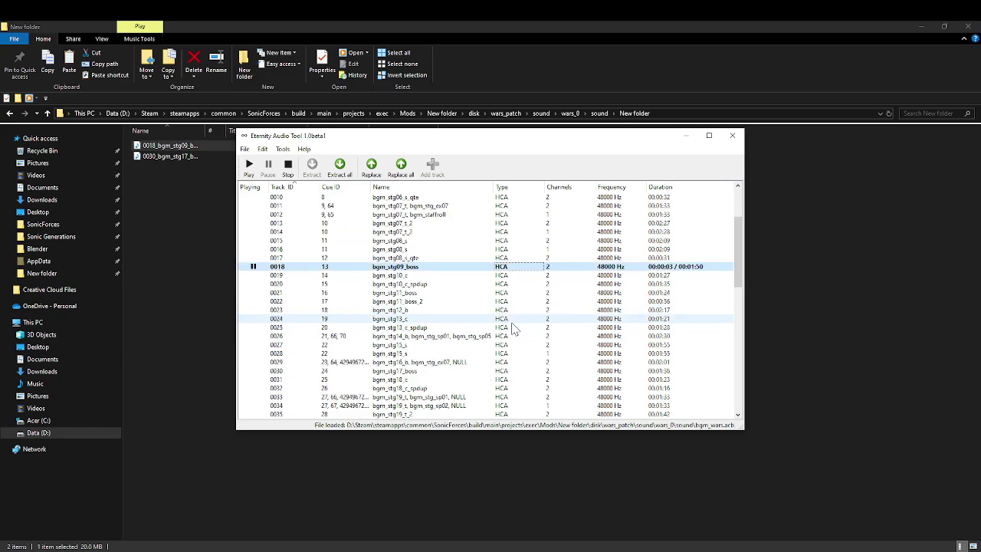
scroll(514, 328, "down", 2)
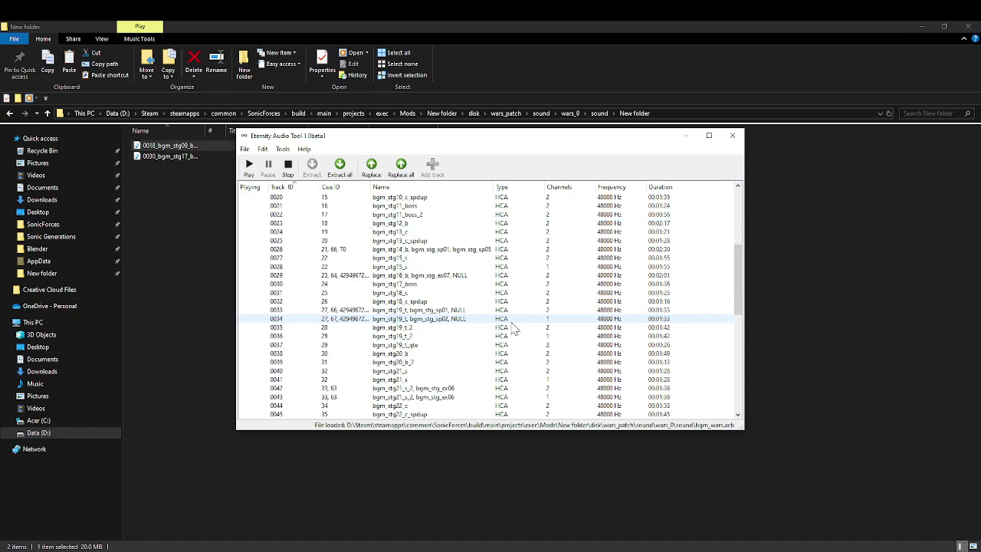
scroll(459, 291, "up", 2)
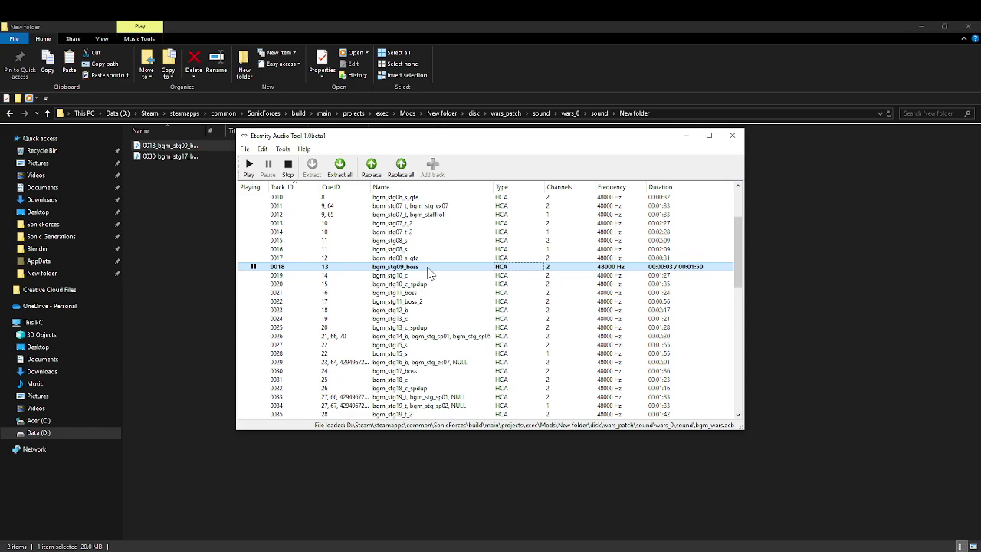
right_click(414, 373)
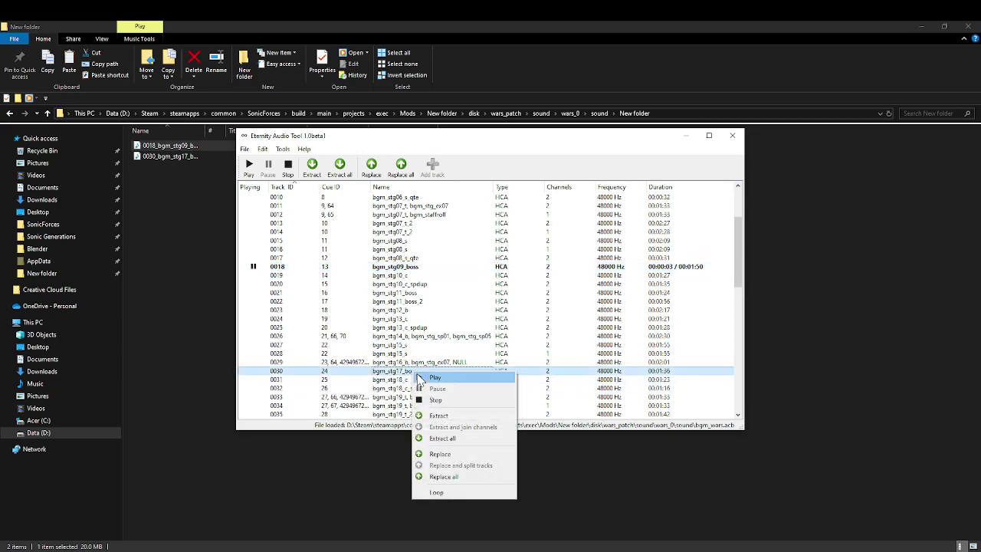
left_click(419, 378)
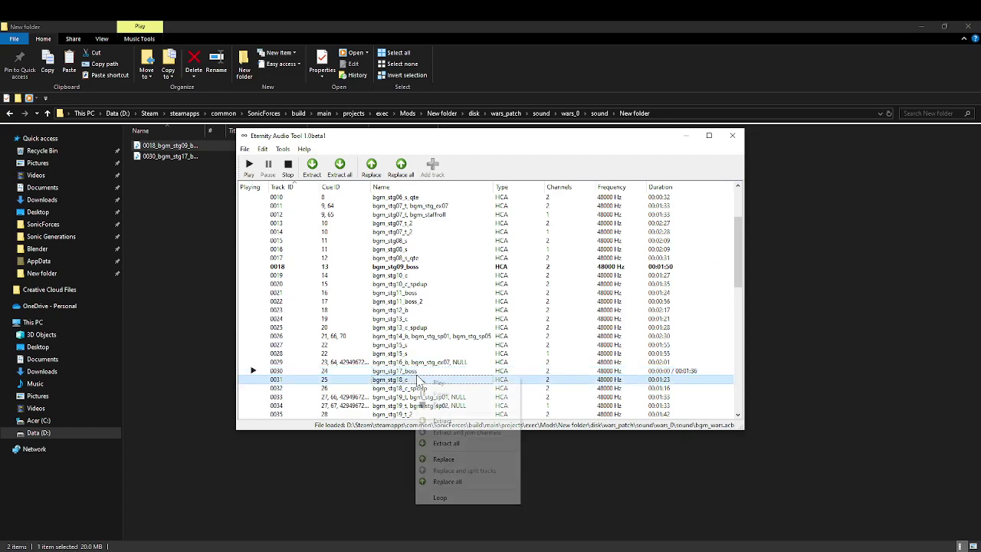
right_click(420, 364)
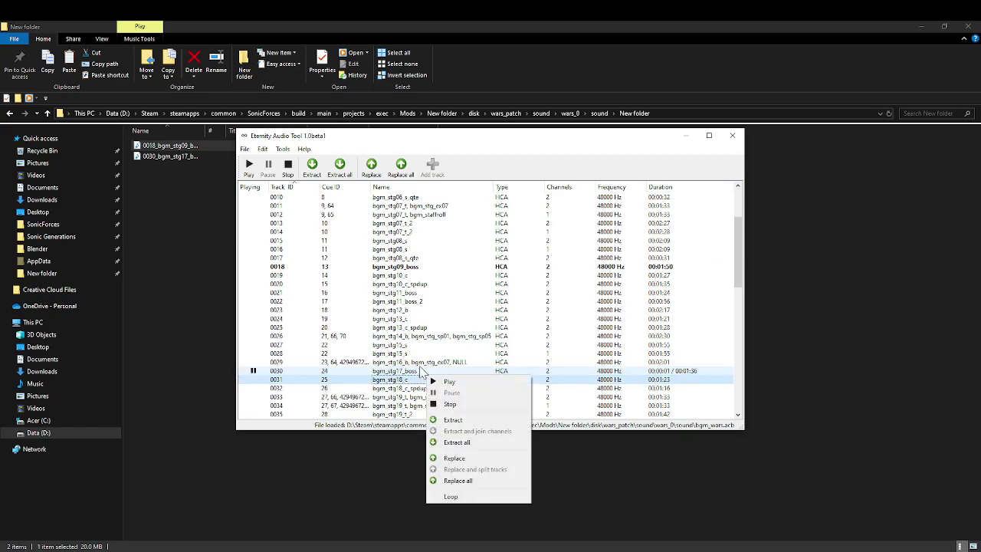
Replace track 0030 bgm_stg17_boss with 0030_bgm_stg17_boss.wav from the New folder, without looping.
right_click(406, 371)
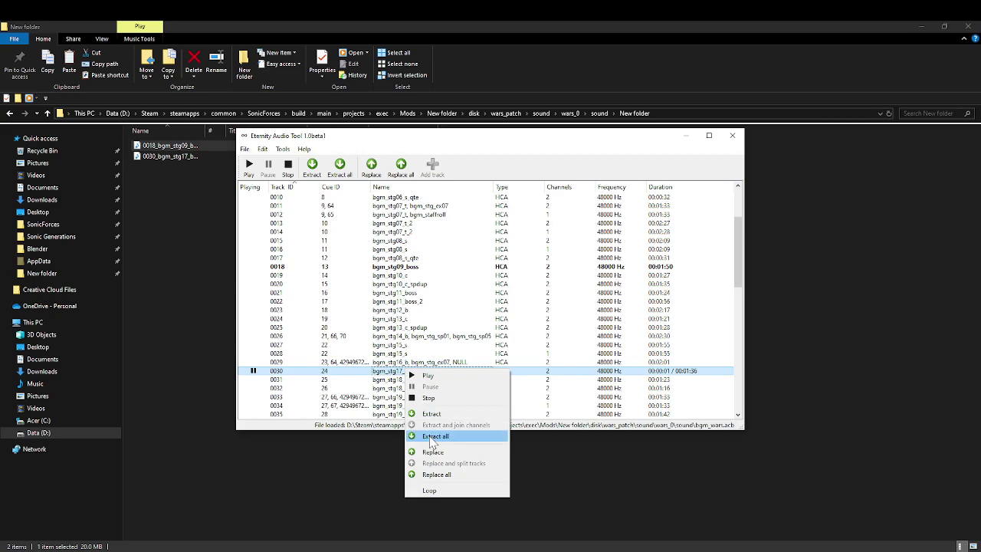
left_click(433, 452)
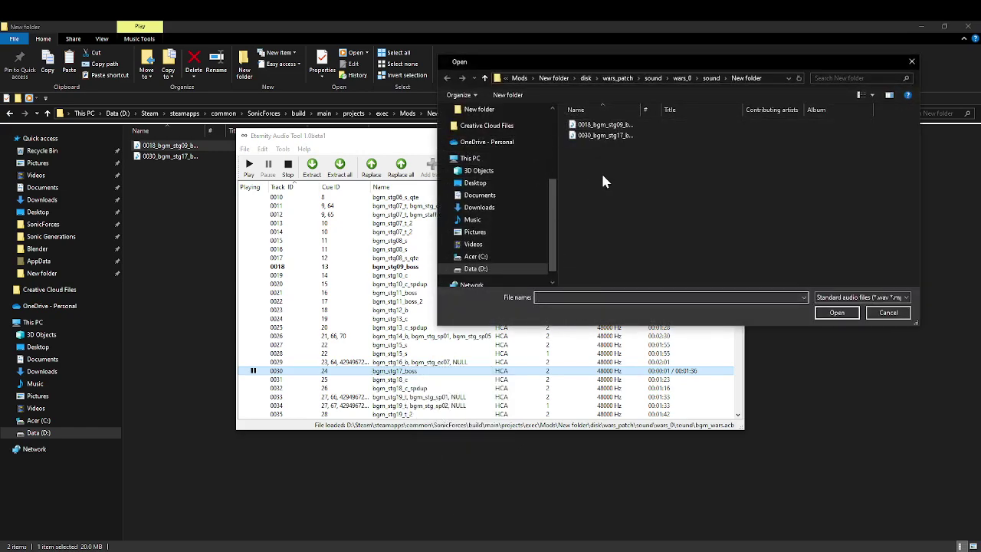
double_click(609, 135)
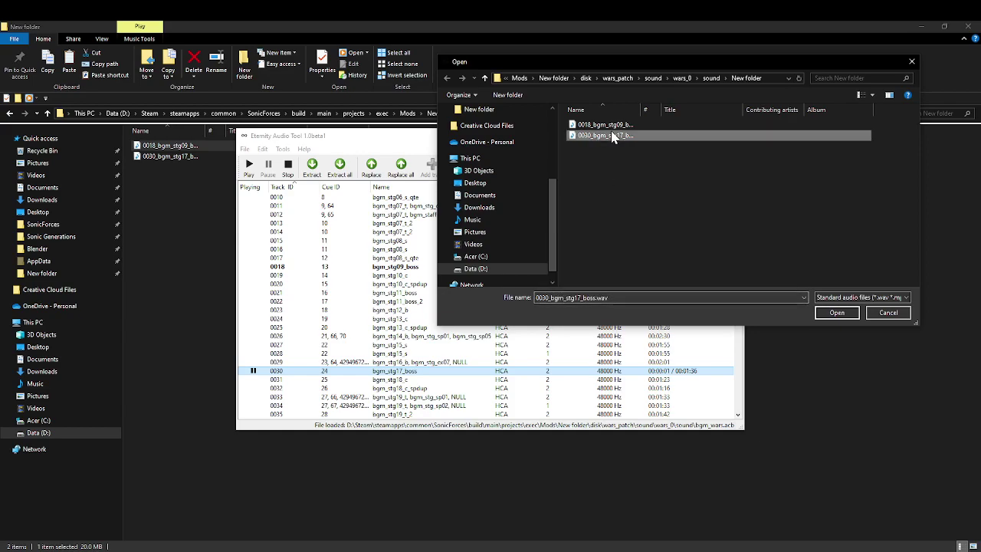
left_click(535, 304)
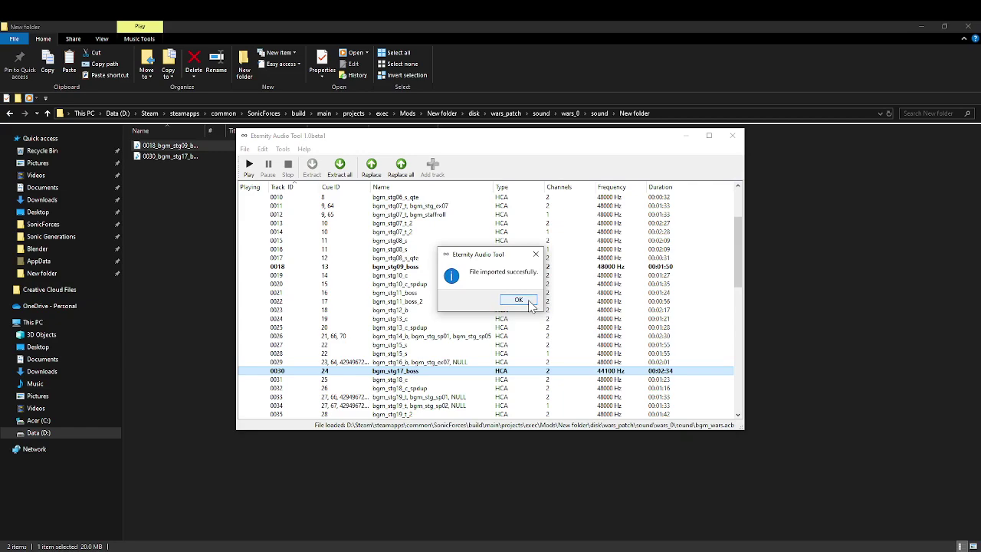
left_click(529, 302)
left_click(516, 363)
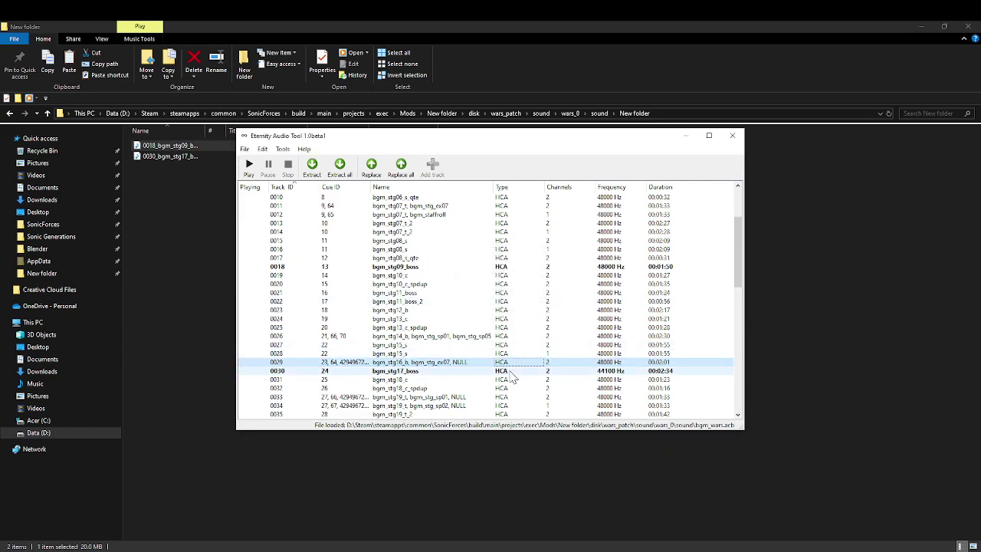
Check the replaced track 0030 bgm_stg17_boss by playing it, and play track 0018 bgm_stg09_boss briefly before pausing it.
left_click(511, 373)
right_click(511, 371)
left_click(520, 380)
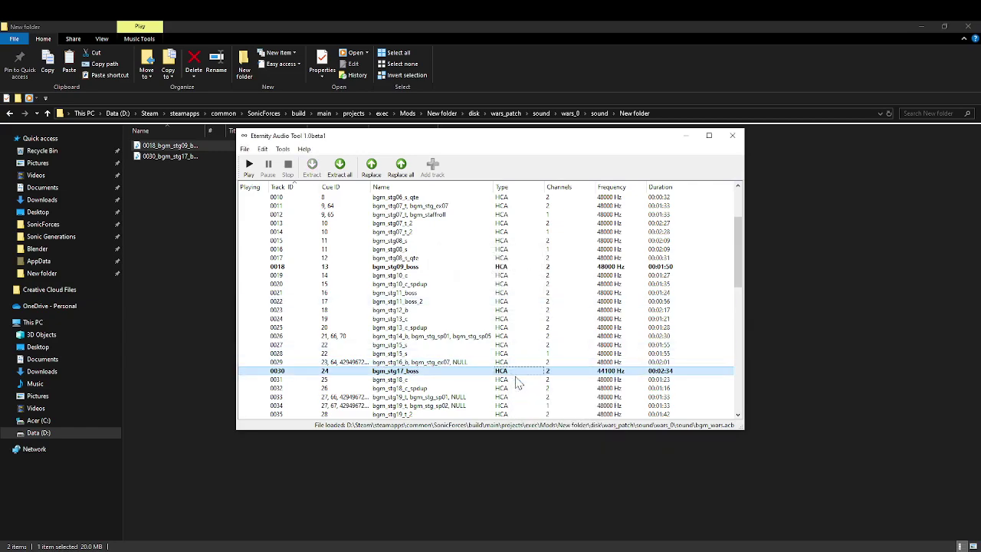
left_click(516, 267)
right_click(516, 269)
left_click(523, 280)
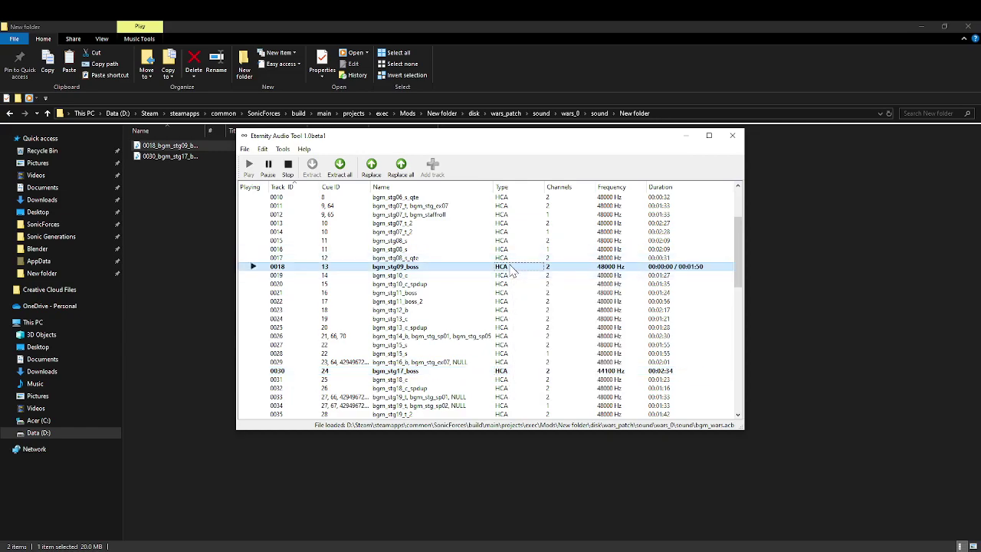
right_click(512, 269)
left_click(516, 272)
Replace track 0018 bgm_stg09_boss with a WAV file from the New folder, without looping.
right_click(502, 265)
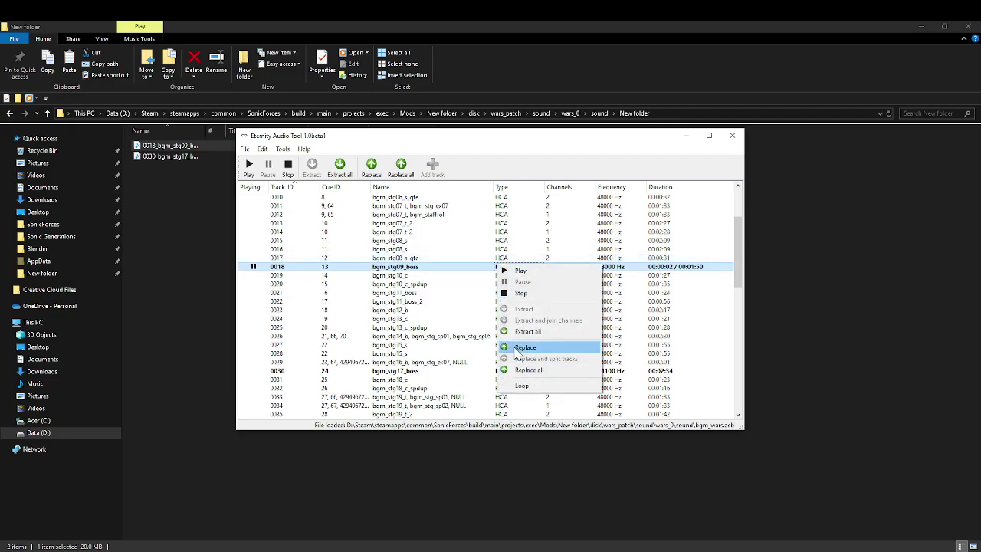
left_click(518, 349)
double_click(597, 136)
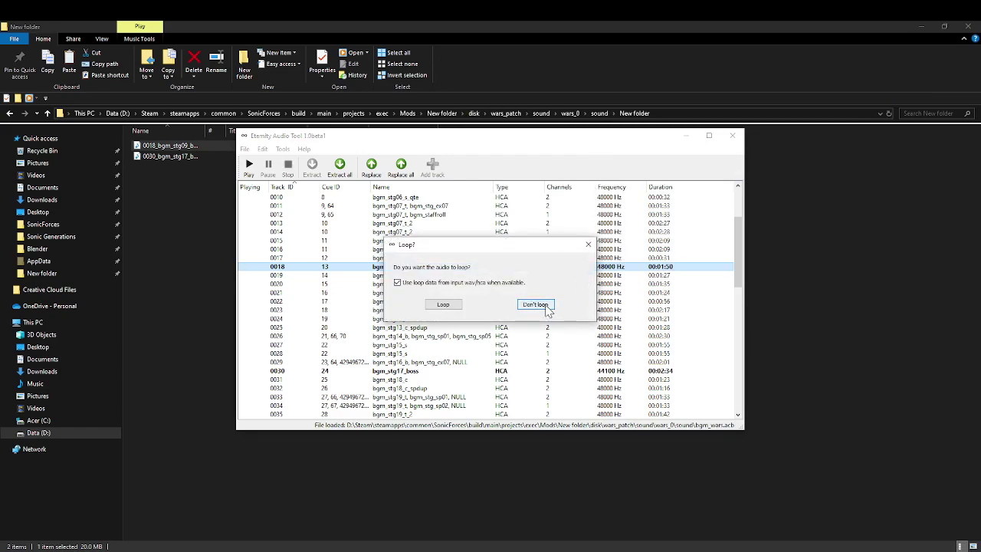
left_click(534, 304)
left_click(536, 309)
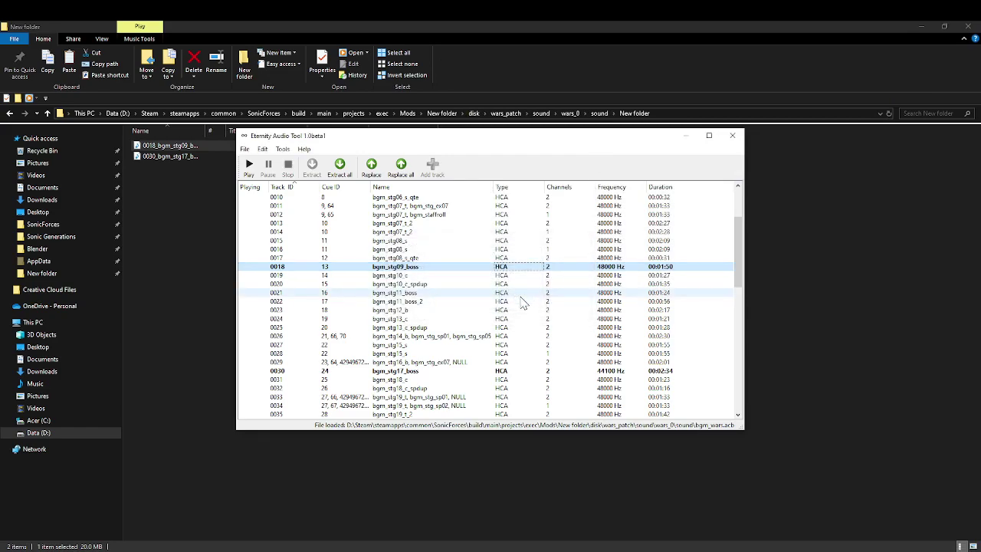
Import 0018_bgm_stg09_boss.wav from the New folder into track 0018 bgm_stg09_boss once more, without looping.
right_click(527, 269)
left_click(559, 348)
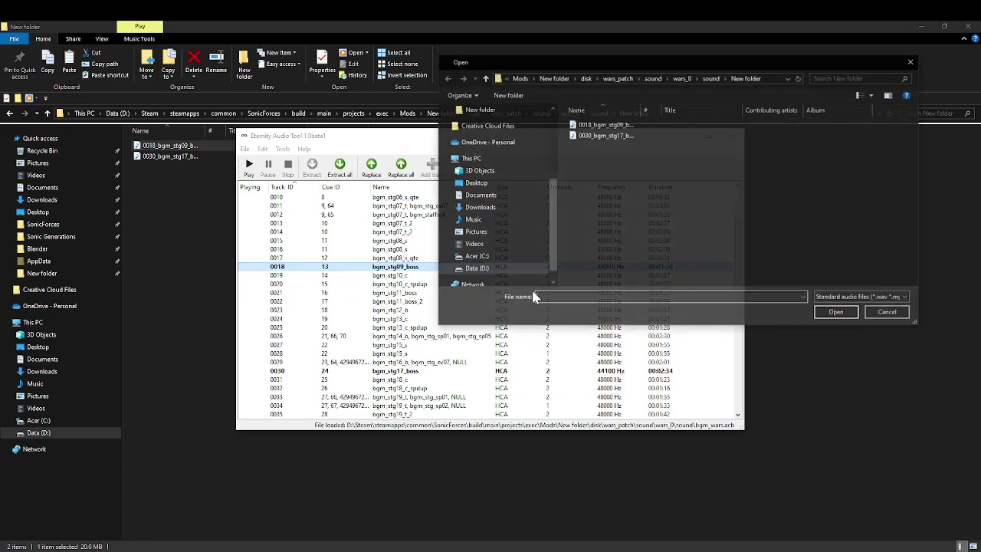
double_click(593, 125)
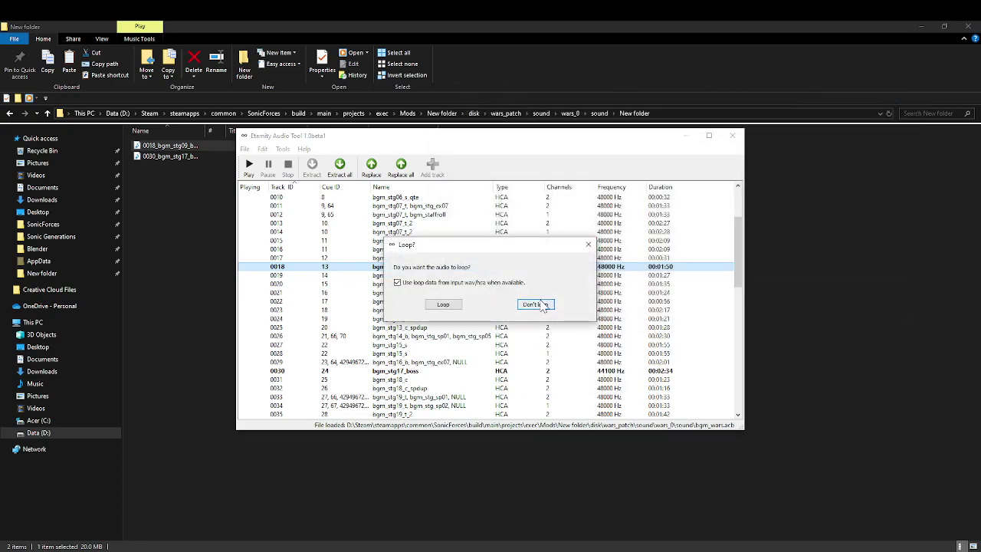
left_click(539, 308)
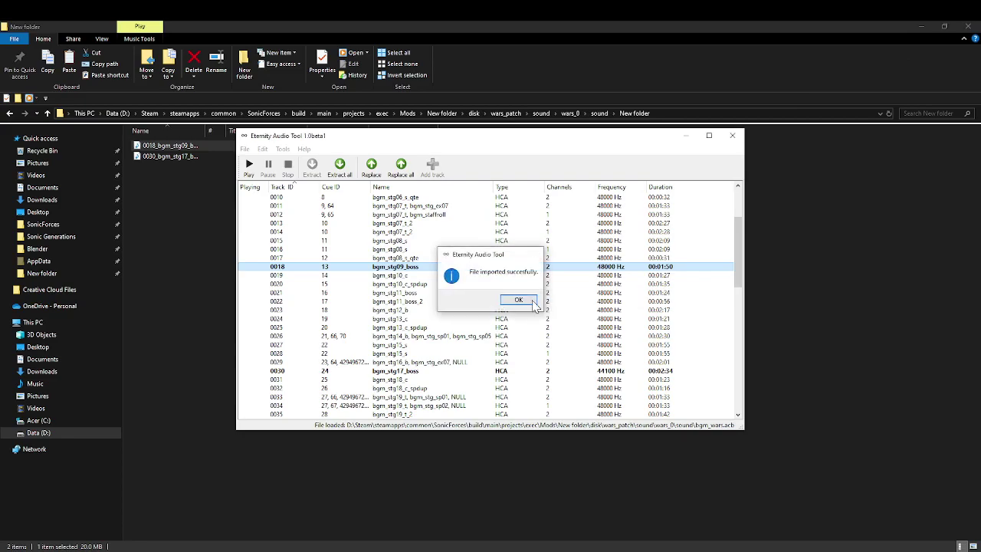
key("Return")
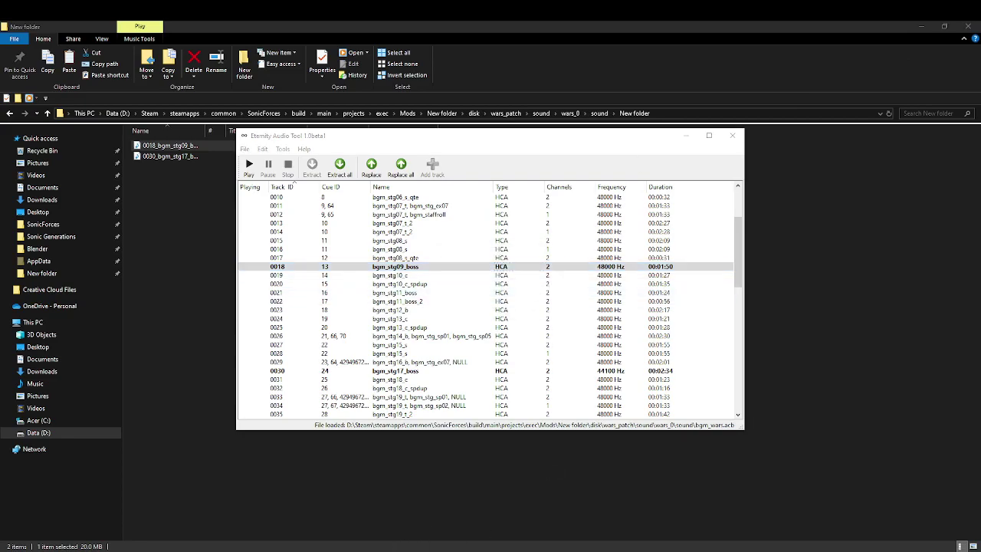
Switch to Audacity and set the project rate of hz_contingency_stealthB_LR_1 to 48000 Hz.
key("alt+Tab")
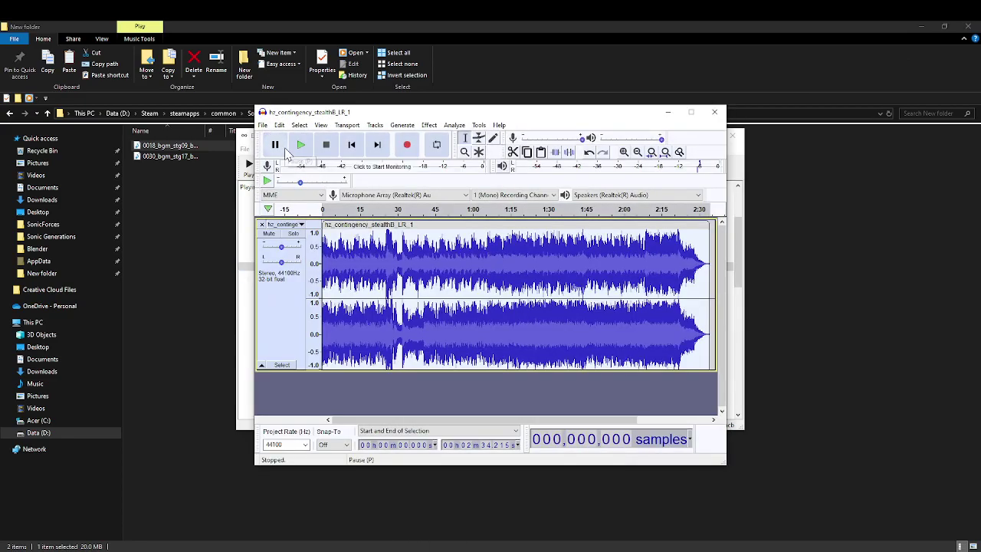
left_click(307, 446)
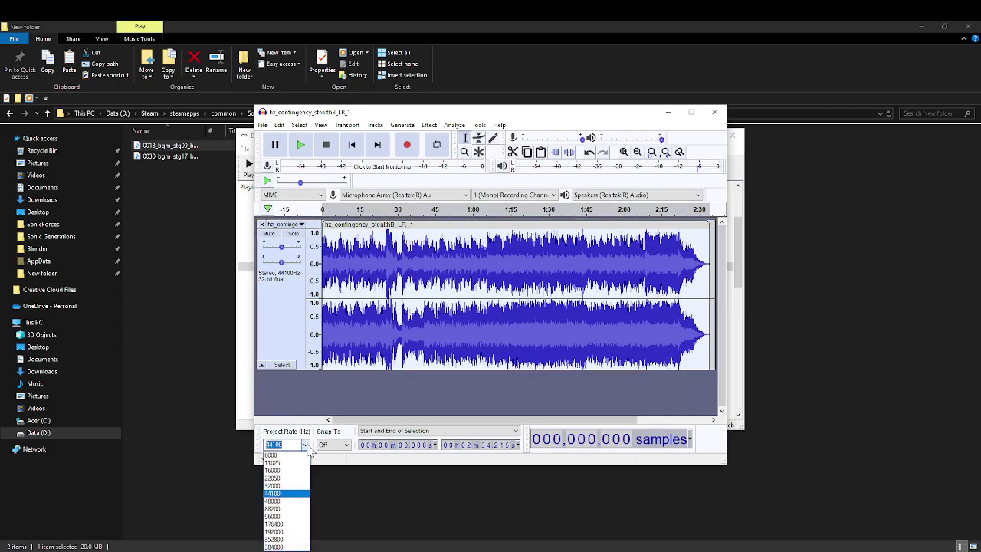
left_click(274, 500)
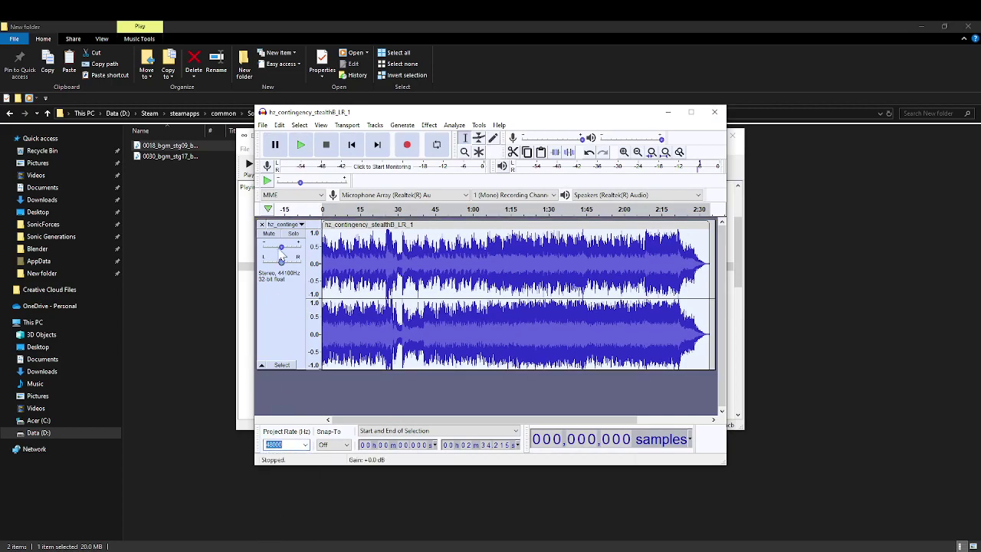
Export the audio as a 16-bit PCM WAV to the Desktop, overwriting 0018_bgm_stg09_boss.wav.
left_click(262, 125)
mouse_move(307, 203)
left_click(381, 211)
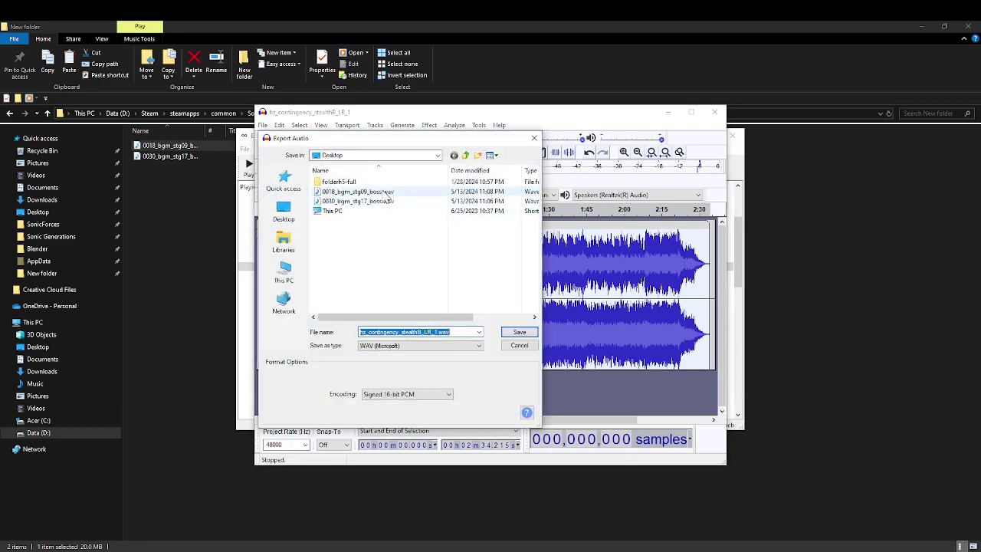
double_click(386, 191)
key("Return")
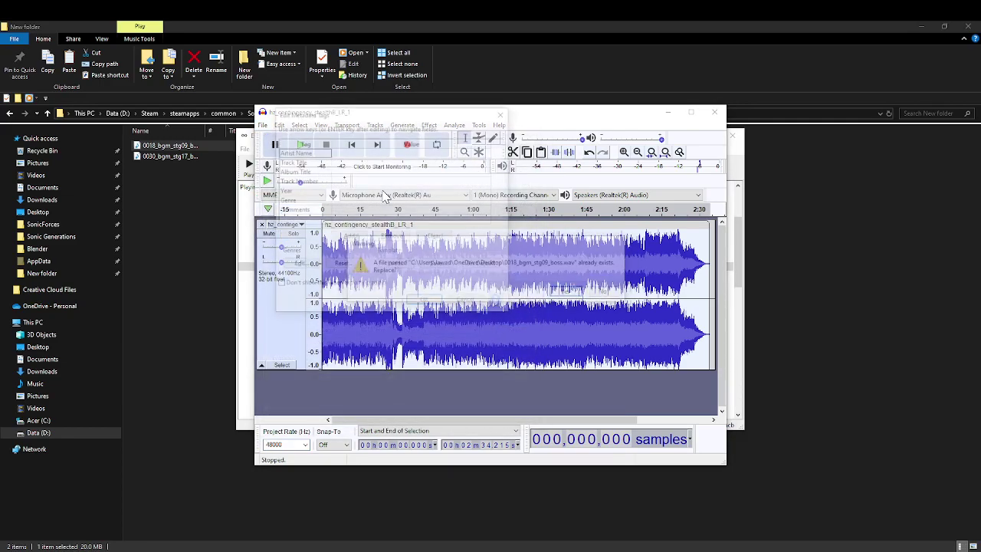
Copy 0018_bgm_stg09_boss.wav from the desktop into the mod's New folder, replacing the existing file.
left_click(668, 111)
left_click_drag(619, 27, 557, 85)
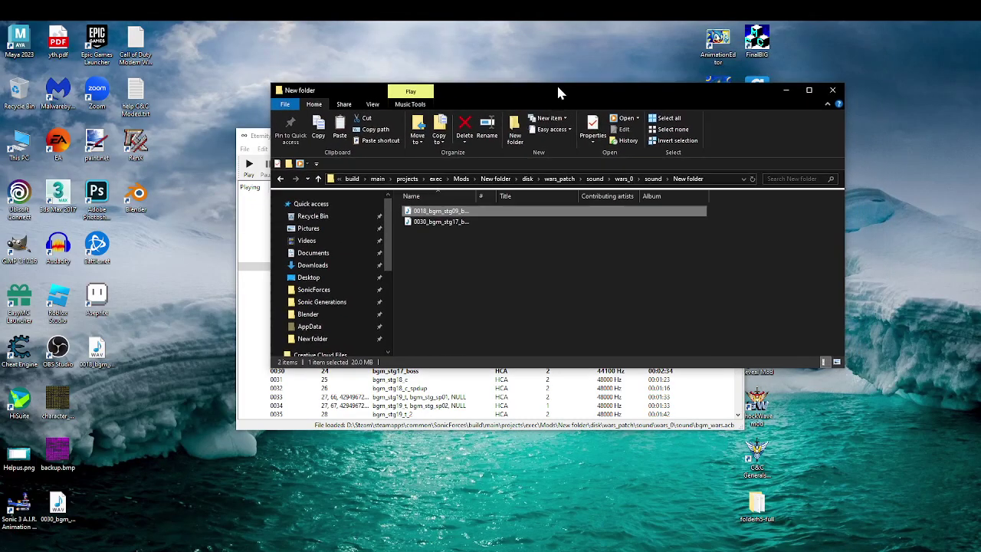
left_click_drag(97, 351, 644, 315)
key("Return")
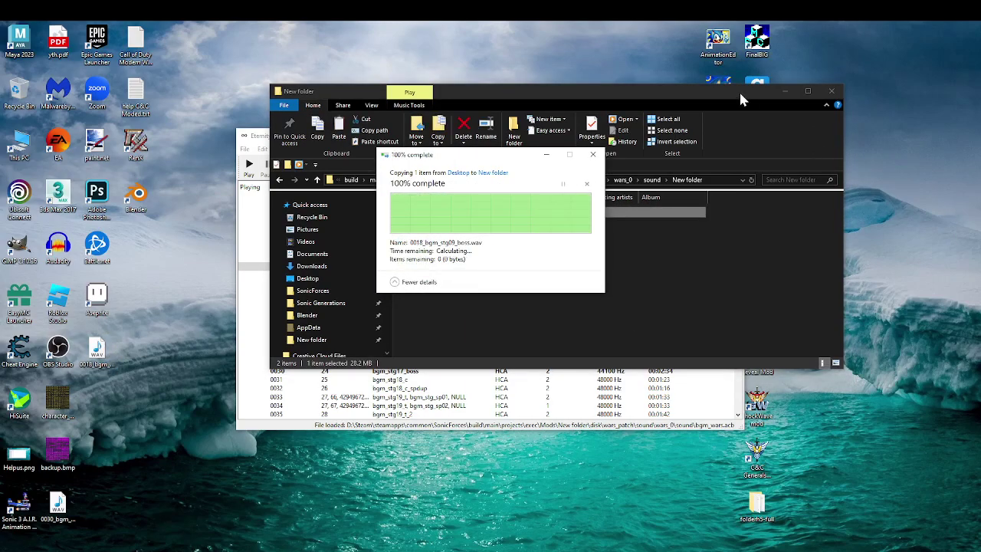
double_click(738, 94)
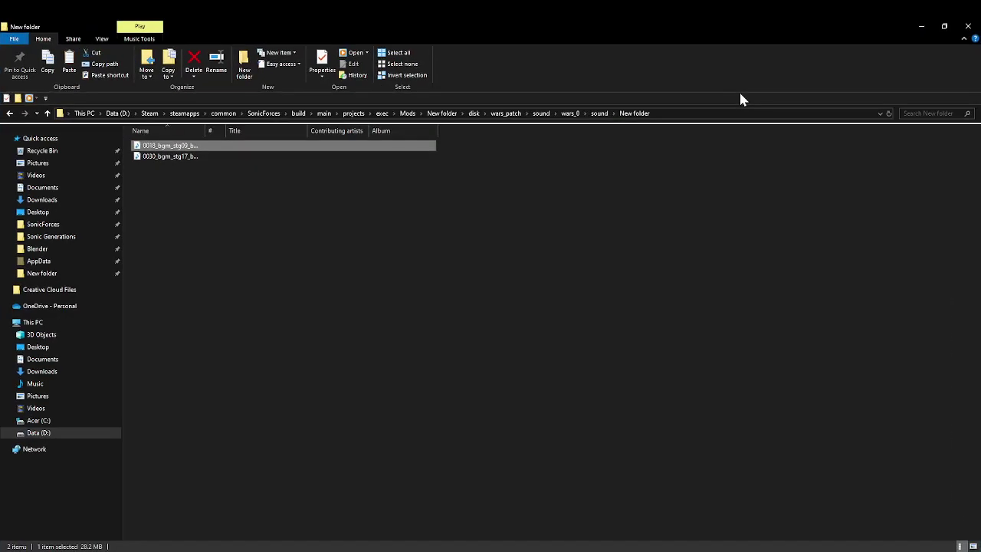
Switch to Eternity Audio Tool and replace track 0018 bgm_stg09_boss with the newly exported 0018_bgm_stg09_boss.wav, without looping.
left_click(396, 549)
right_click(445, 266)
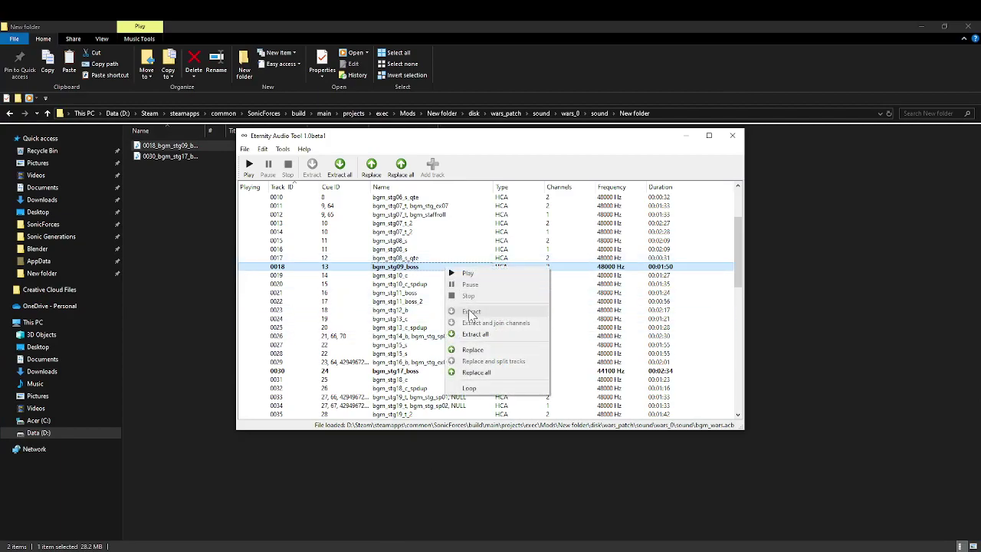
left_click(471, 350)
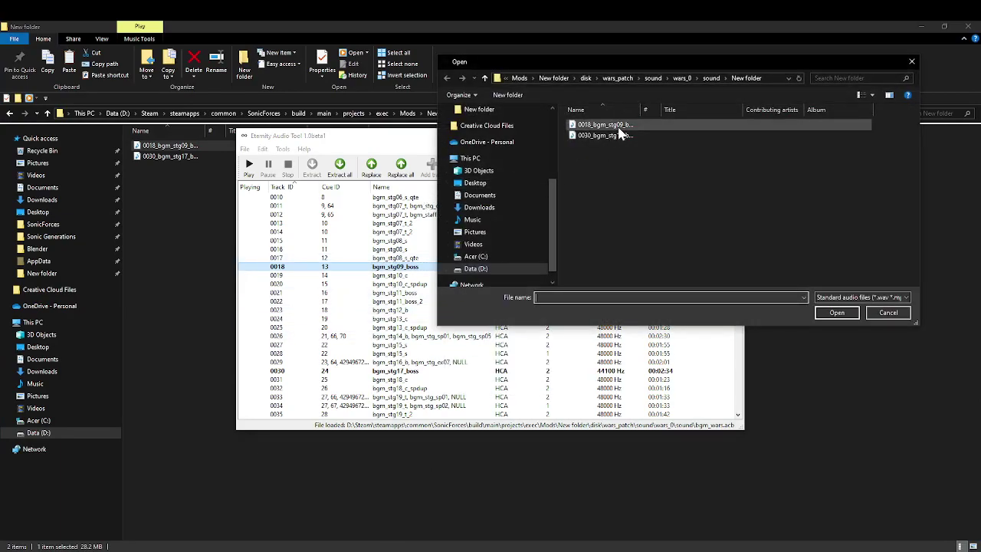
double_click(619, 126)
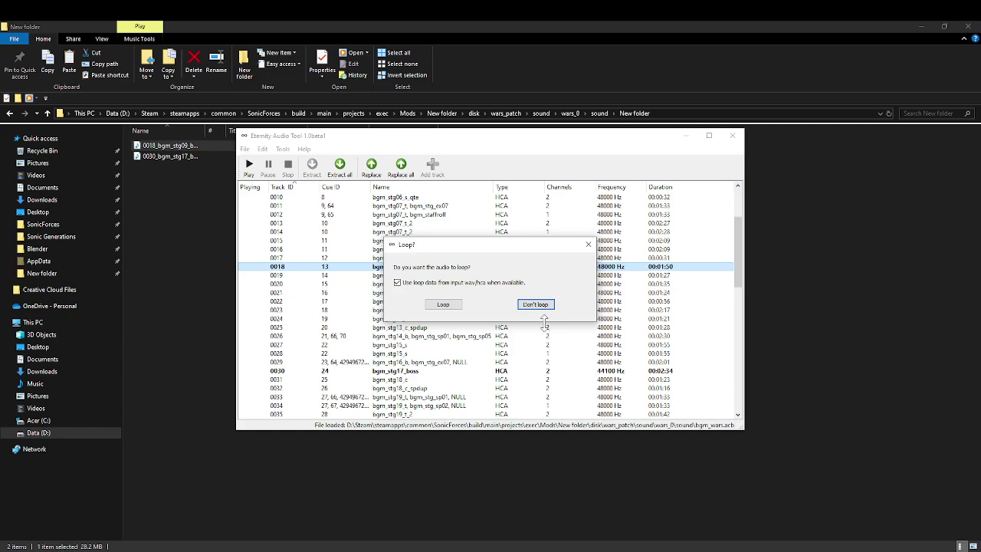
left_click(535, 304)
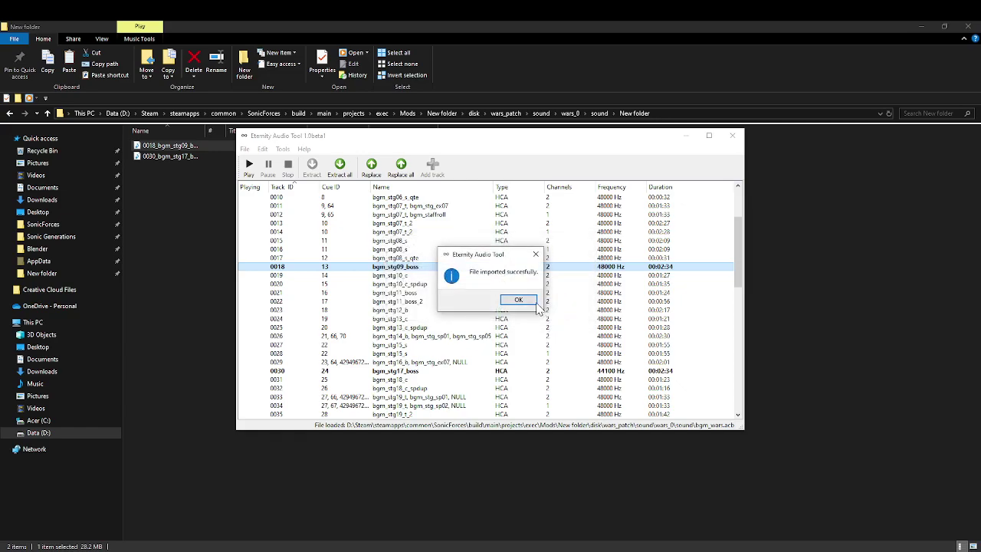
left_click(533, 302)
Check the newly replaced track 0018 bgm_stg09_boss by playing it briefly and pausing it.
right_click(518, 269)
left_click(533, 279)
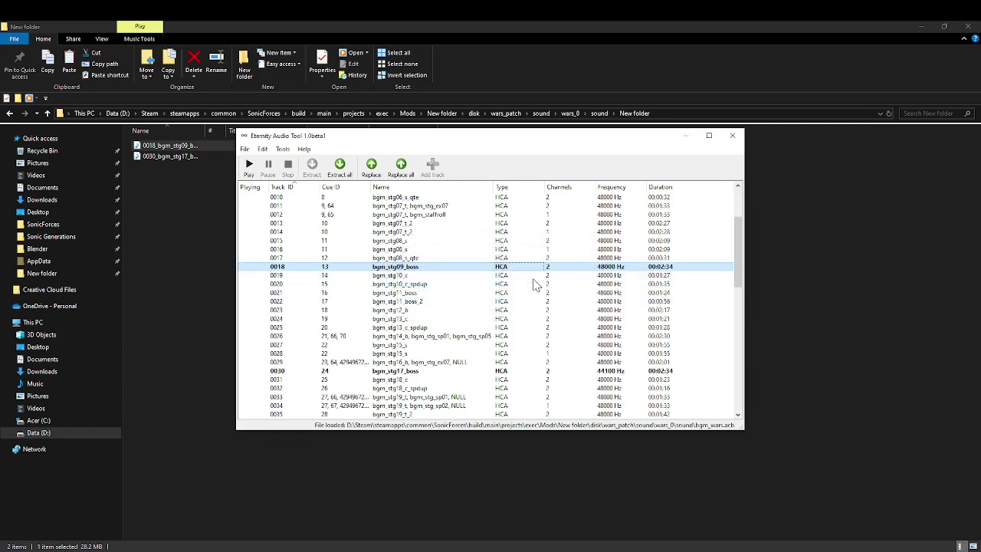
right_click(511, 374)
left_click(525, 383)
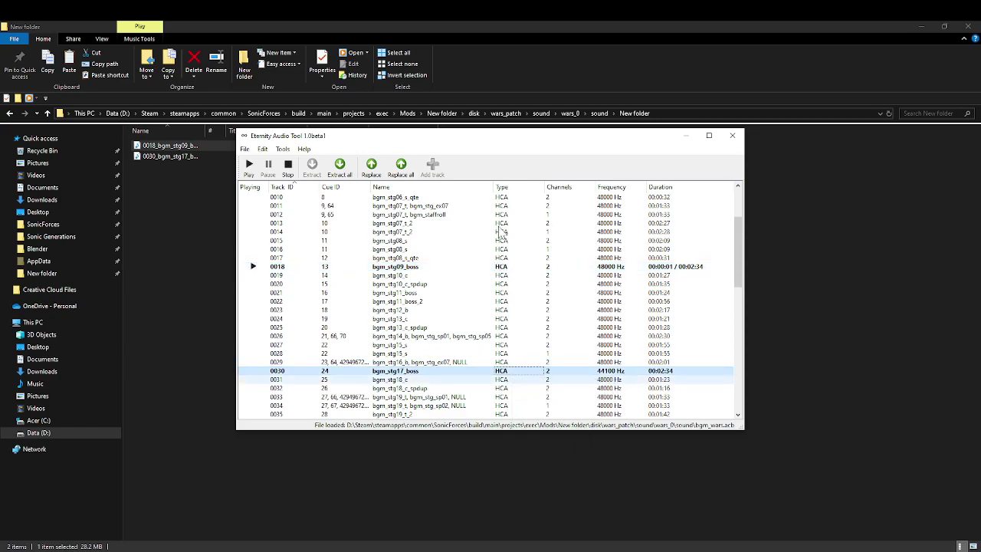
left_click(469, 268)
double_click(473, 268)
right_click(473, 268)
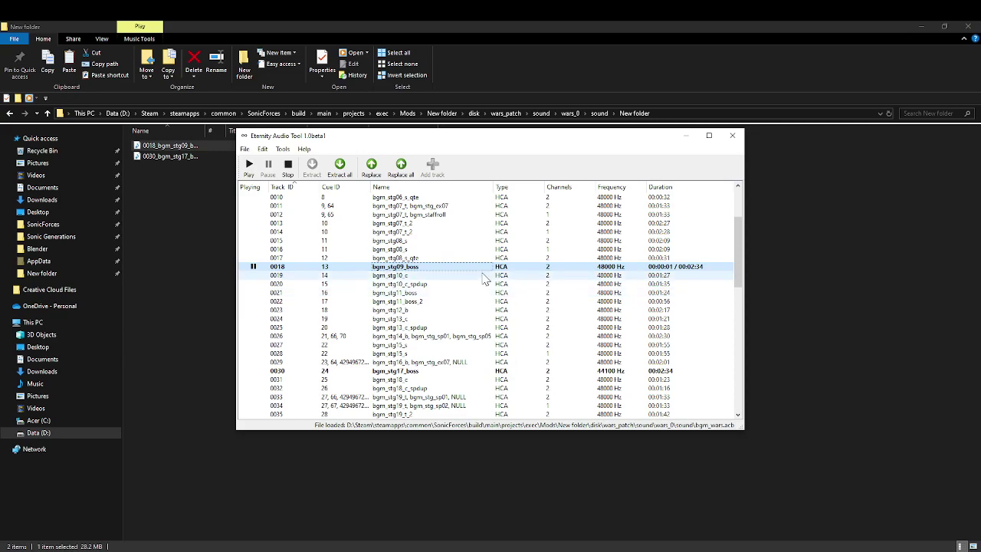
Play the original track 0019 bgm_stg10_c briefly for comparison and pause it.
left_click(483, 275)
right_click(482, 276)
left_click(510, 280)
right_click(501, 278)
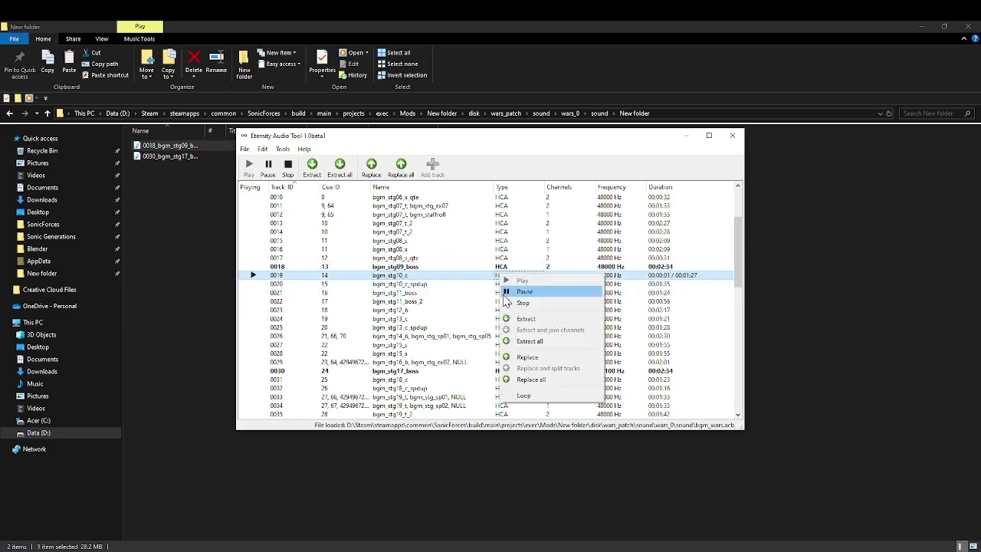
left_click(512, 287)
Find track 0061 bgm_sys_title in the track list, play it briefly and pause it.
scroll(504, 301, "down", 15)
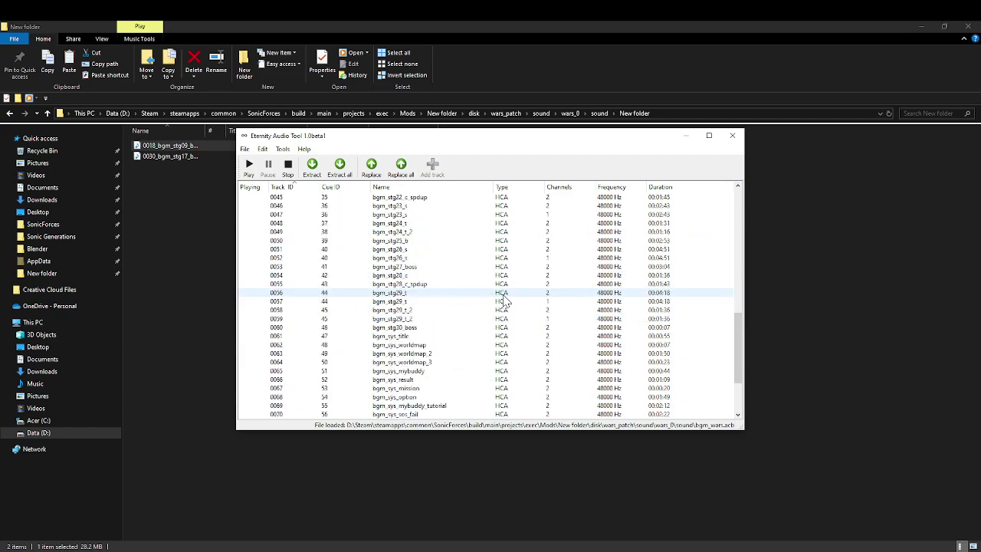
left_click(440, 292)
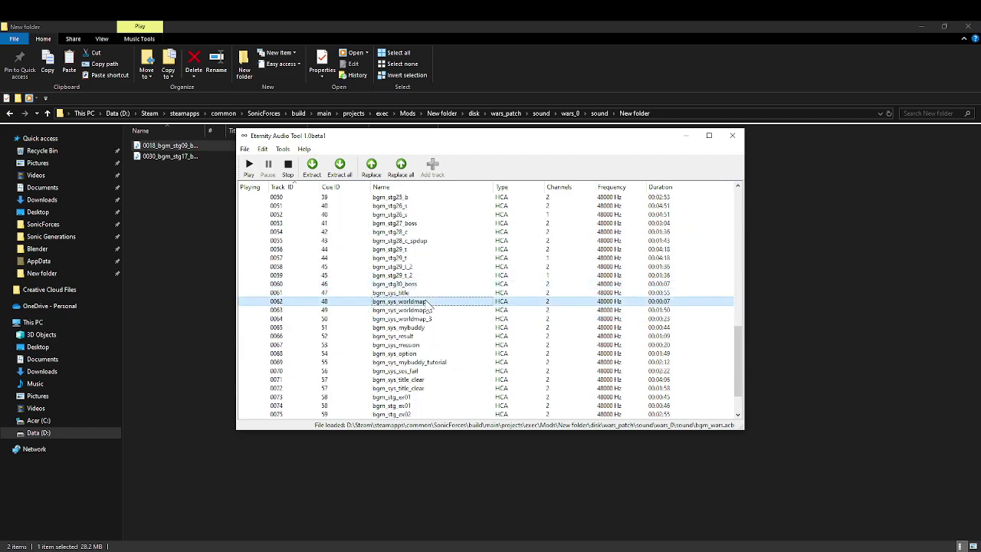
right_click(414, 294)
left_click(410, 292)
right_click(410, 290)
left_click(389, 302)
Play track 0066 bgm_sys_result briefly and pause it.
left_click(404, 337)
right_click(404, 336)
left_click(406, 340)
right_click(408, 343)
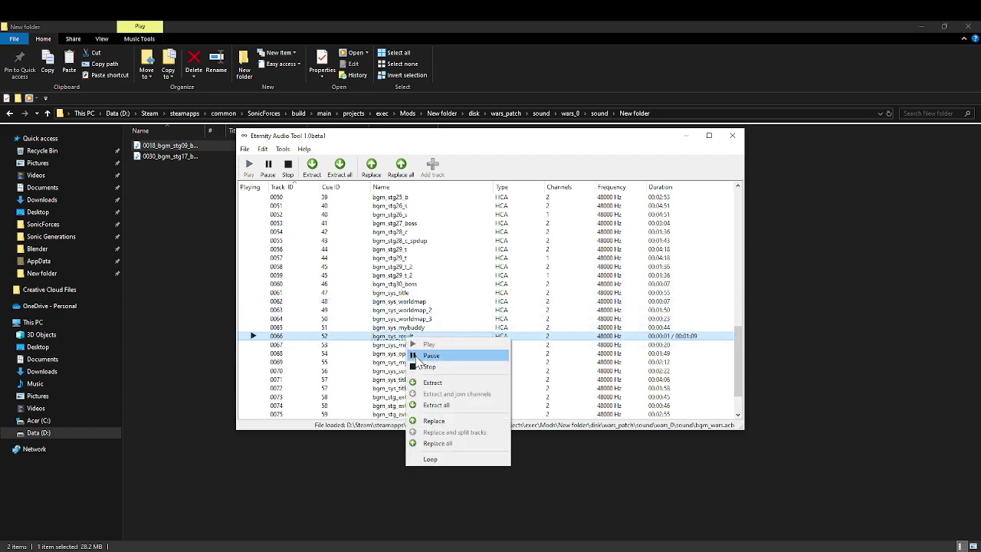
left_click(415, 356)
right_click(399, 345)
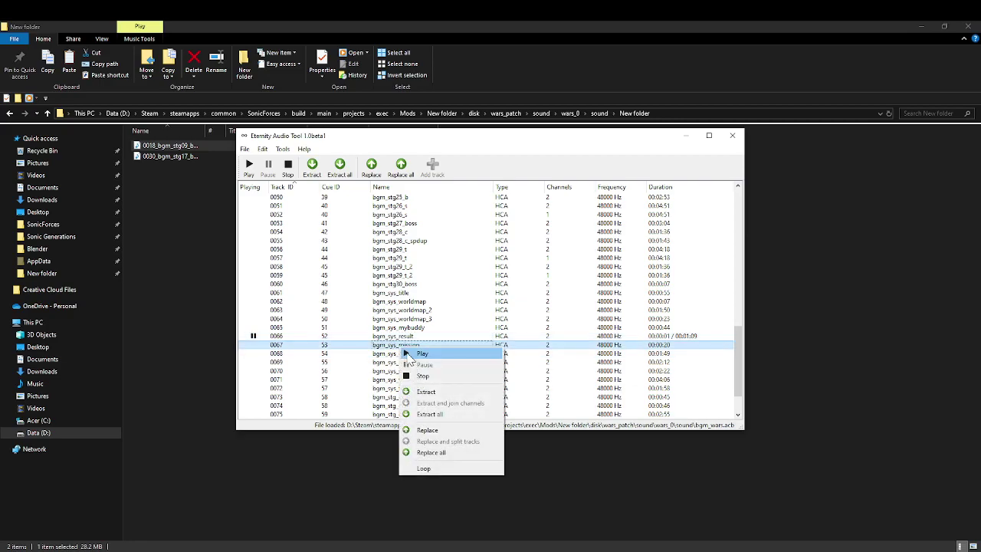
left_click(357, 338)
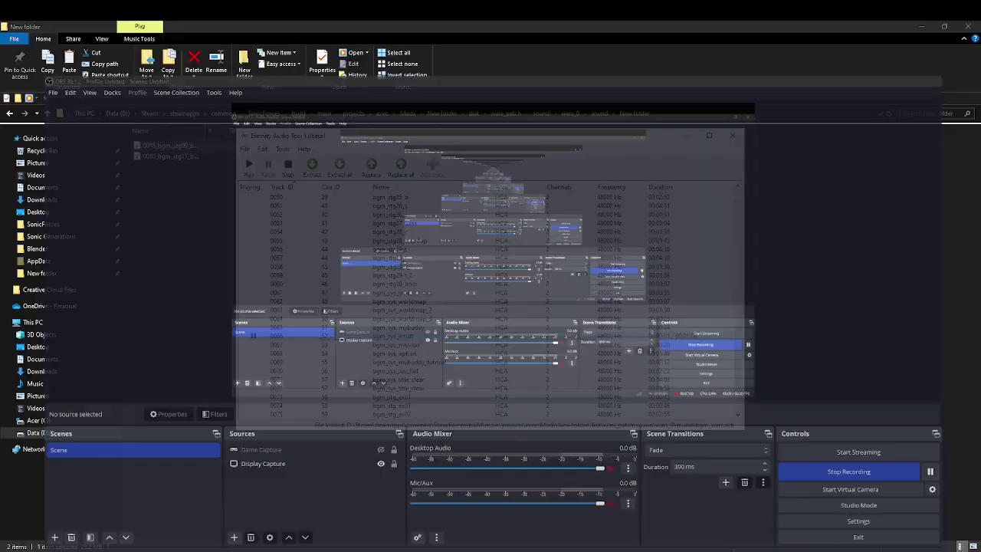